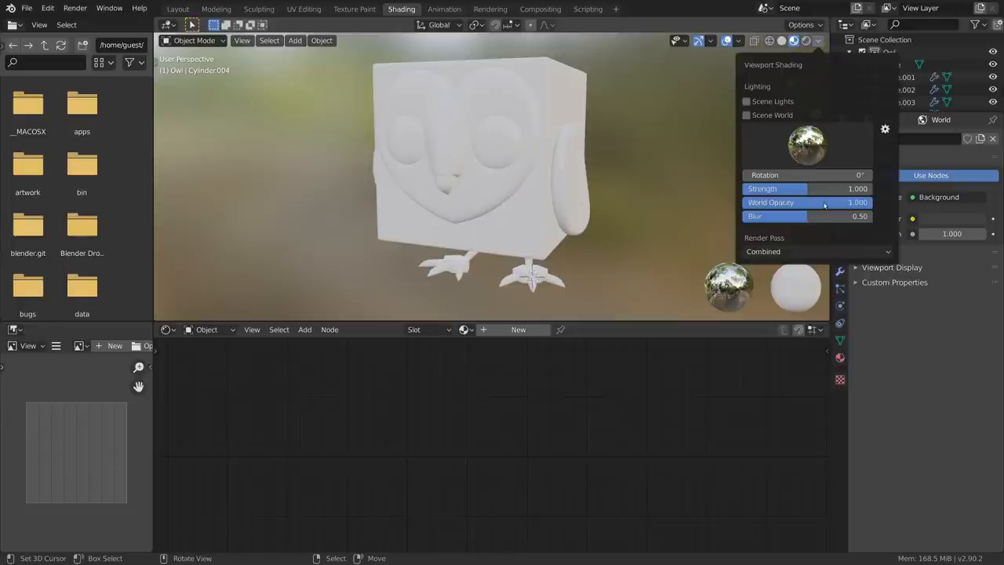
Step: Fade out the HDRI backdrop in the viewport shading by lowering World Opacity to its minimum
drag(842, 204, 712, 203)
mouse_move(666, 197)
middle_down()
mouse_move(619, 222)
mouse_move(618, 206)
mouse_move(578, 173)
middle_up()
Step: Select the owl's cube body and set its body material's Base Color to a medium brown
right_click(512, 132)
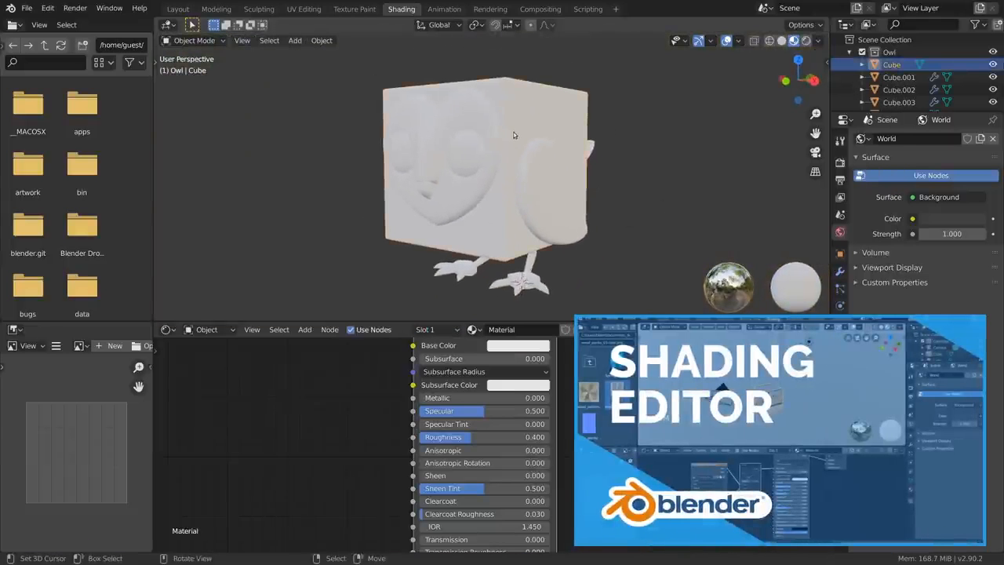
key(KP_Decimal)
click(838, 357)
click(951, 316)
click(912, 202)
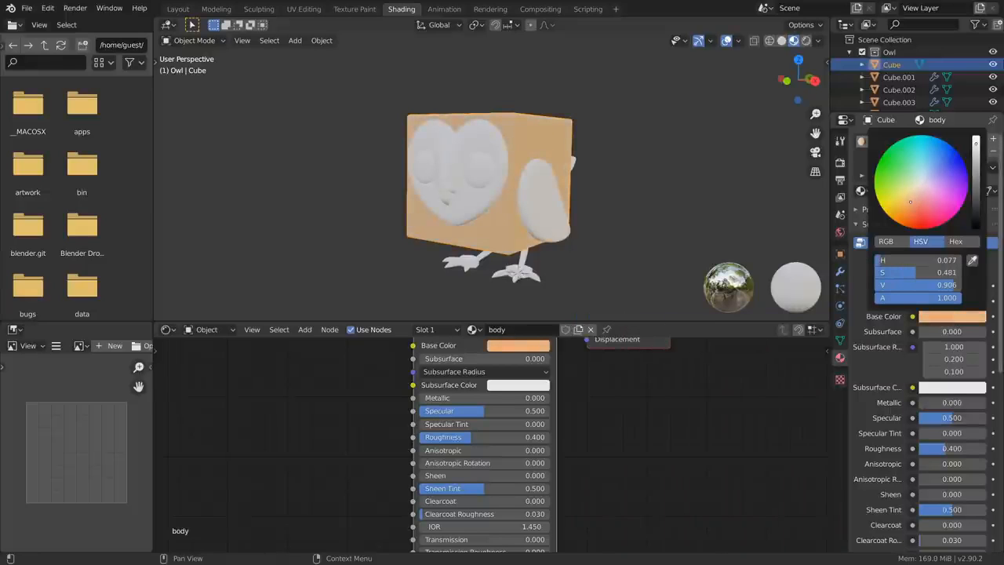
drag(977, 165, 978, 179)
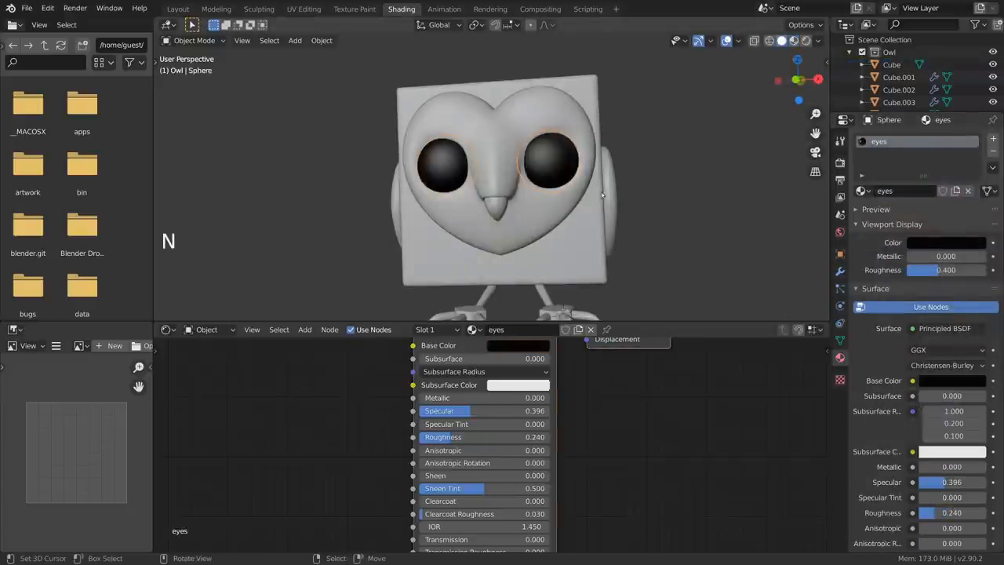
Step: Copy the Base Color of the face, beak and body materials to each material's viewport display color
right_click(562, 203)
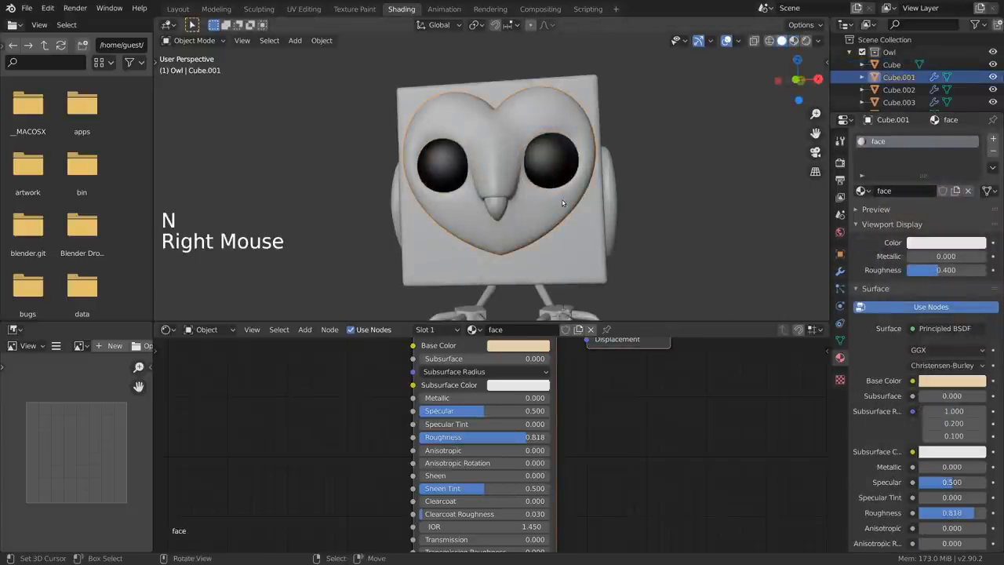
key(ctrl+c)
key(ctrl+v)
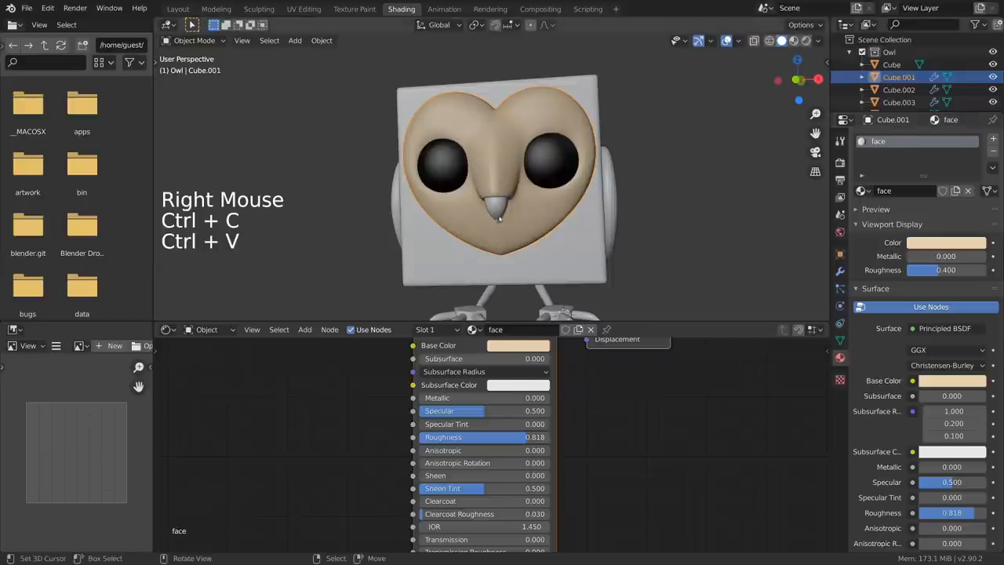
right_click(499, 219)
key(ctrl+c)
key(ctrl+v)
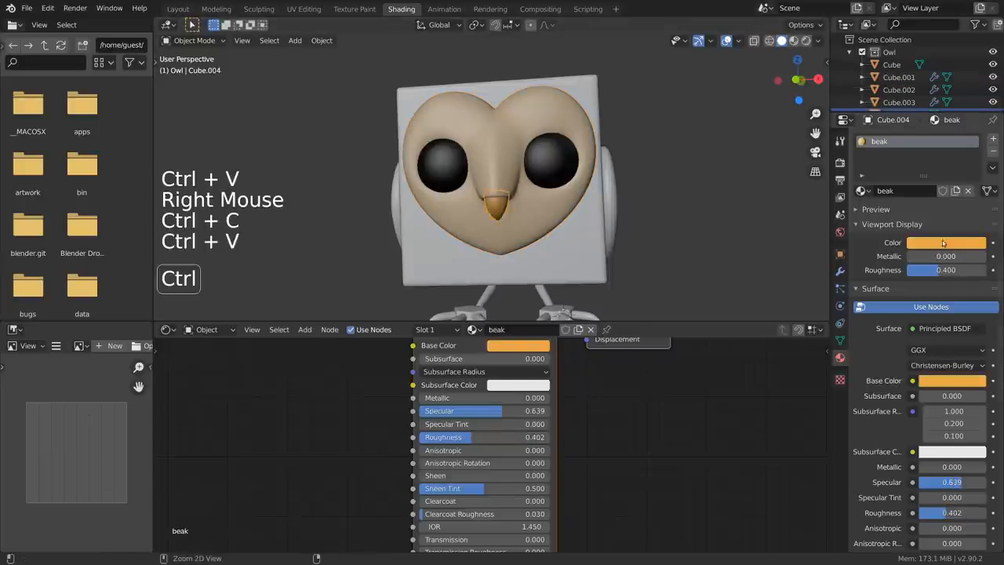
right_click(591, 248)
key(ctrl+c)
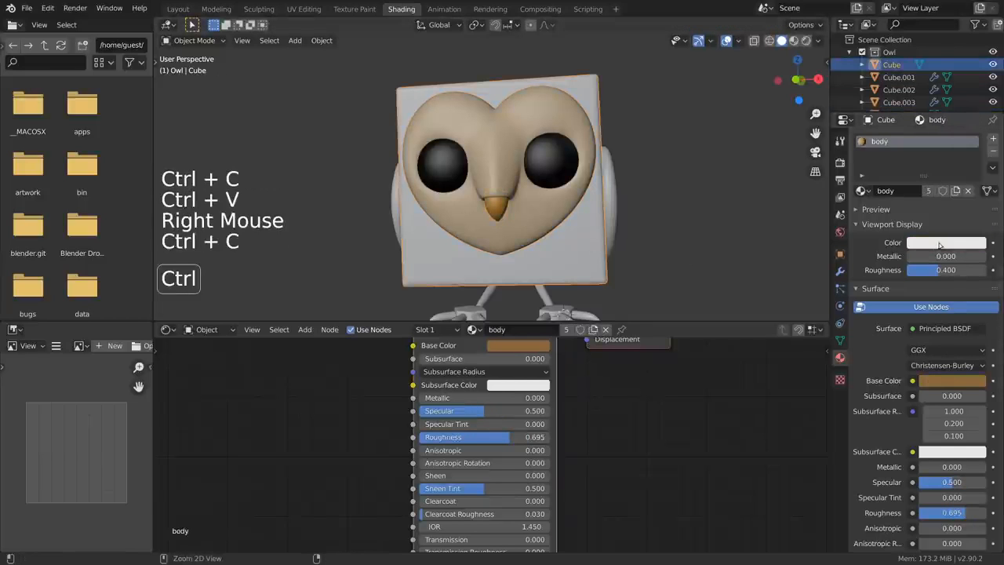
key(ctrl+v)
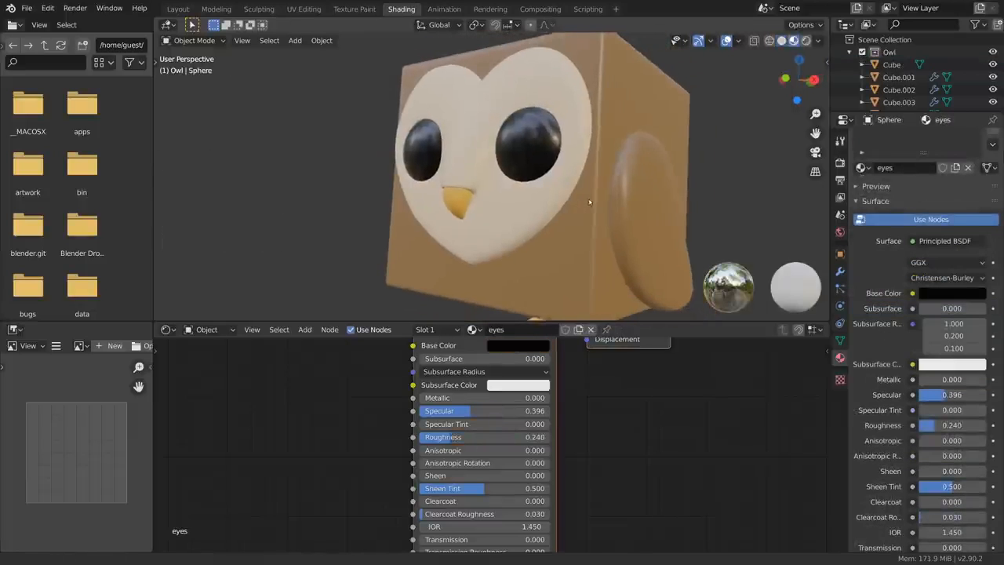
Step: Select the owl's wing and raise the body material's Roughness to 0.718
middle_drag(590, 203, 601, 188)
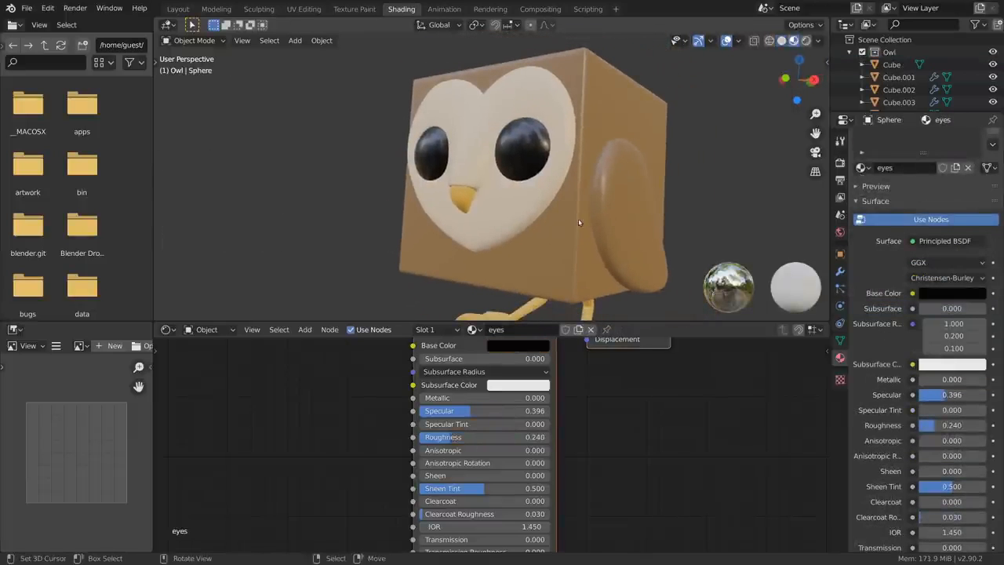
click(646, 218)
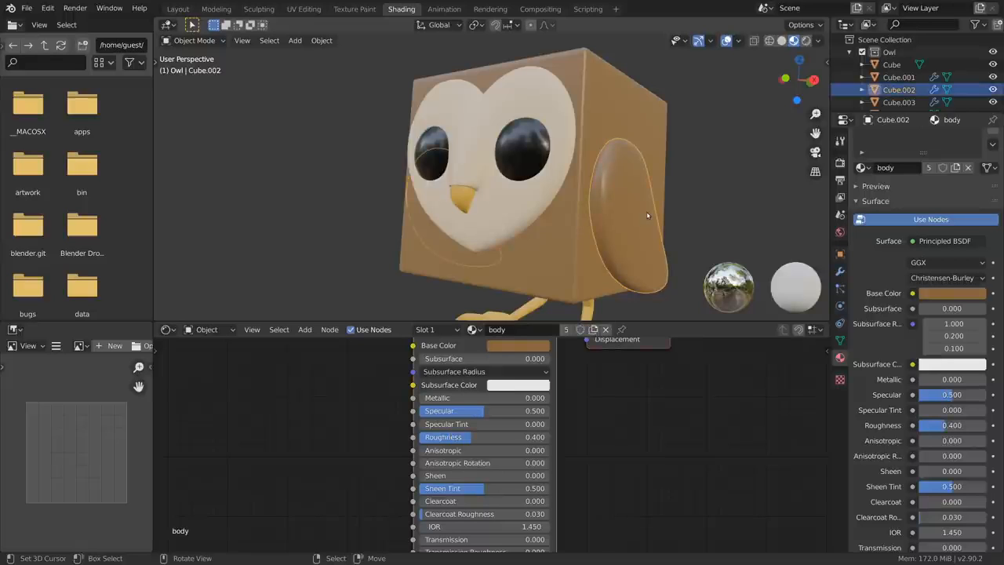
drag(947, 425, 968, 428)
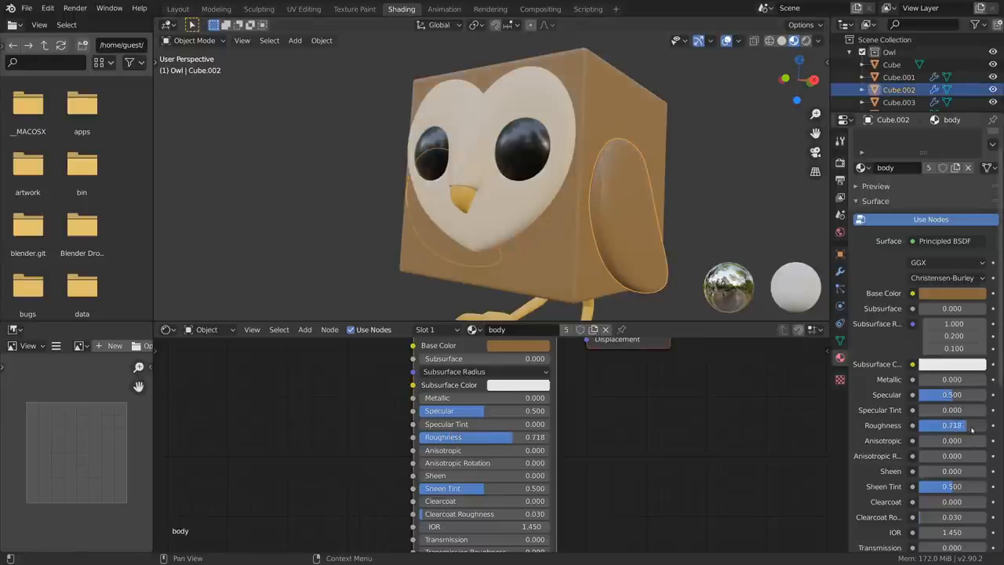
Step: Set the face material's Roughness to 0.818, and the beak material's Roughness to 0.402 and Specular to about 0.66
click(505, 199)
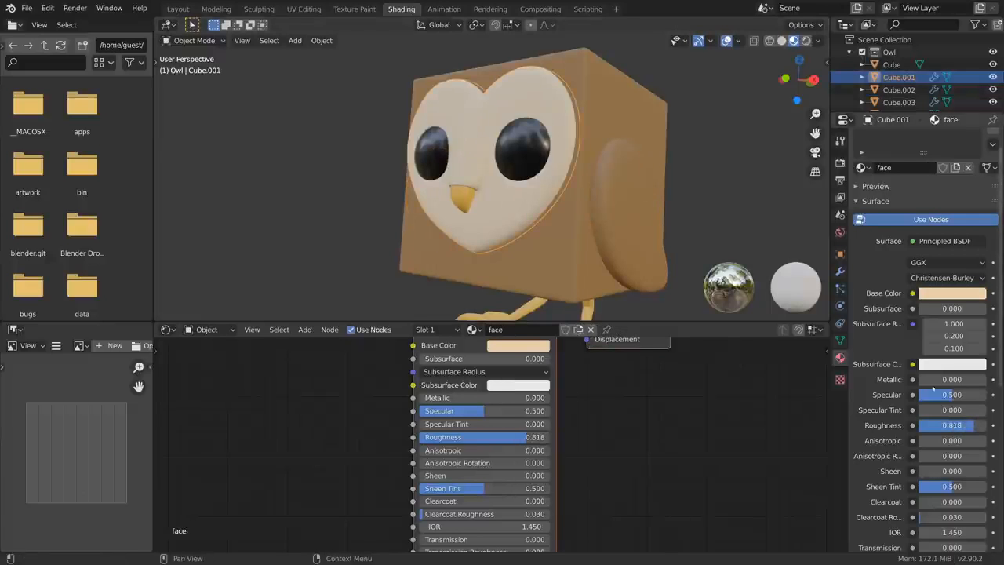
middle_drag(612, 235, 643, 219)
click(472, 150)
drag(959, 425, 976, 396)
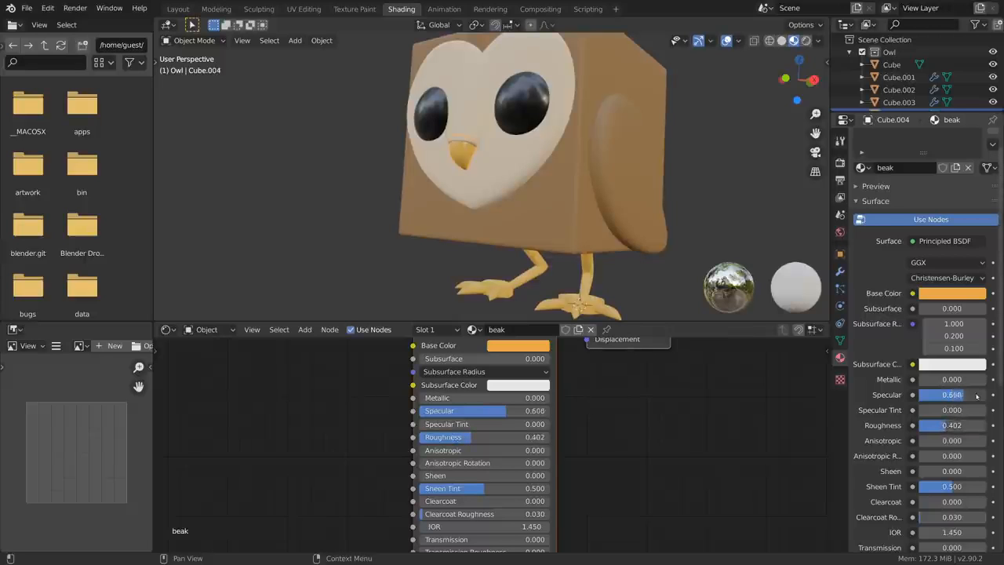
Step: Select the owl's foot and set the feet material's Specular to 0.598 and Roughness to 0.668
click(588, 287)
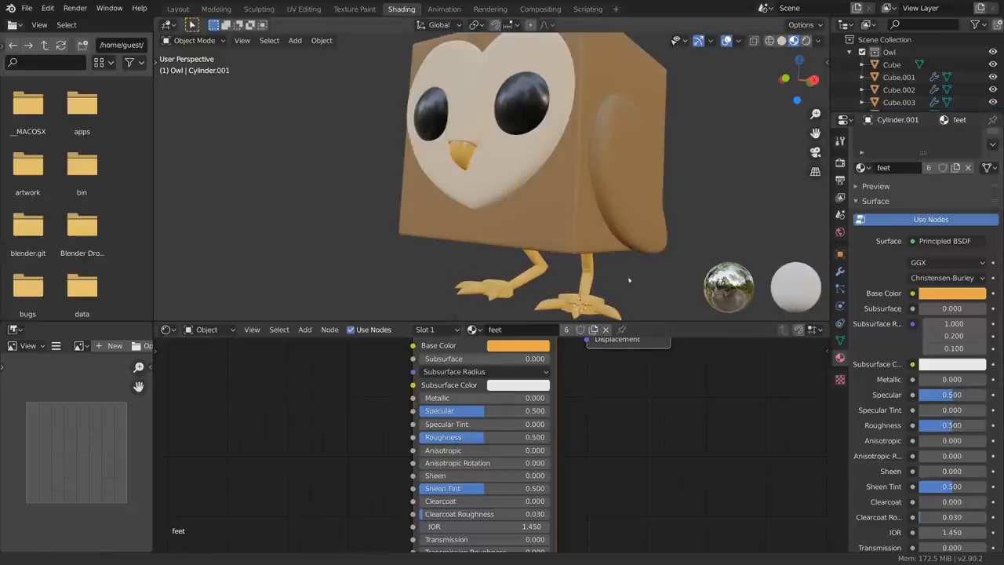
shift+middle_drag(629, 280, 612, 231)
drag(969, 428, 967, 426)
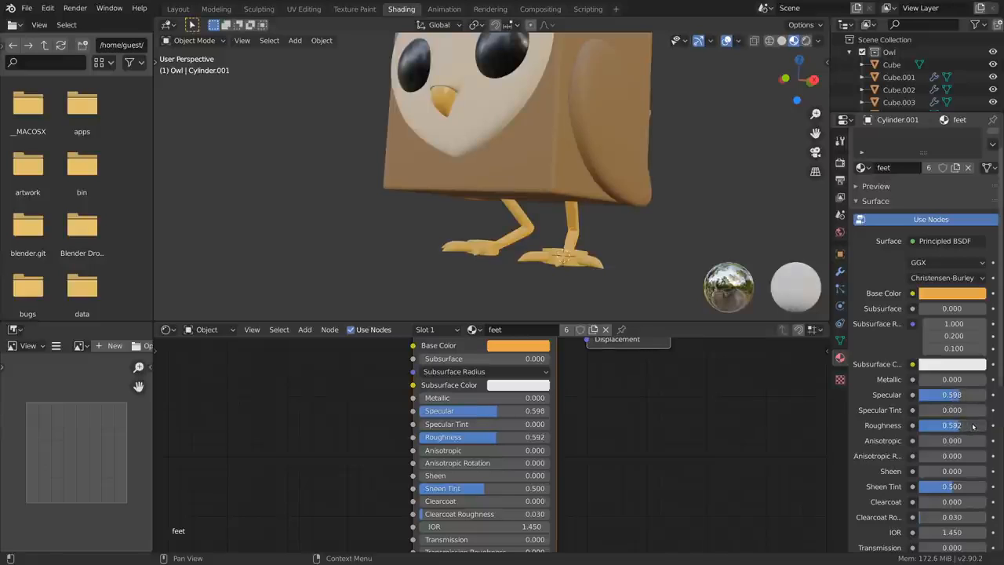
scroll(974, 430, down, 5)
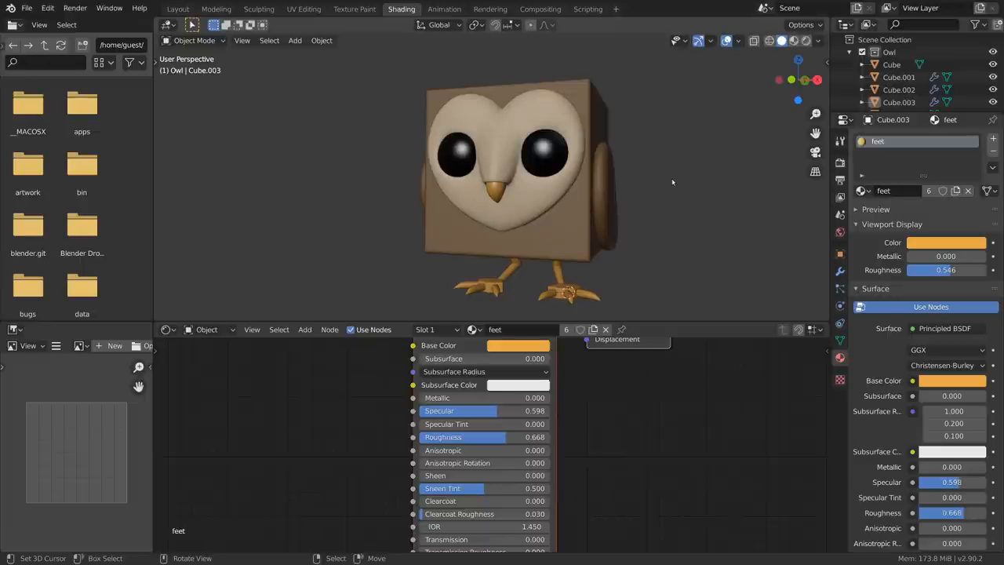
Step: Deselect everything and set the solid viewport shading's color mode to Texture
middle_drag(563, 414, 587, 424)
key(alt+a)
click(818, 40)
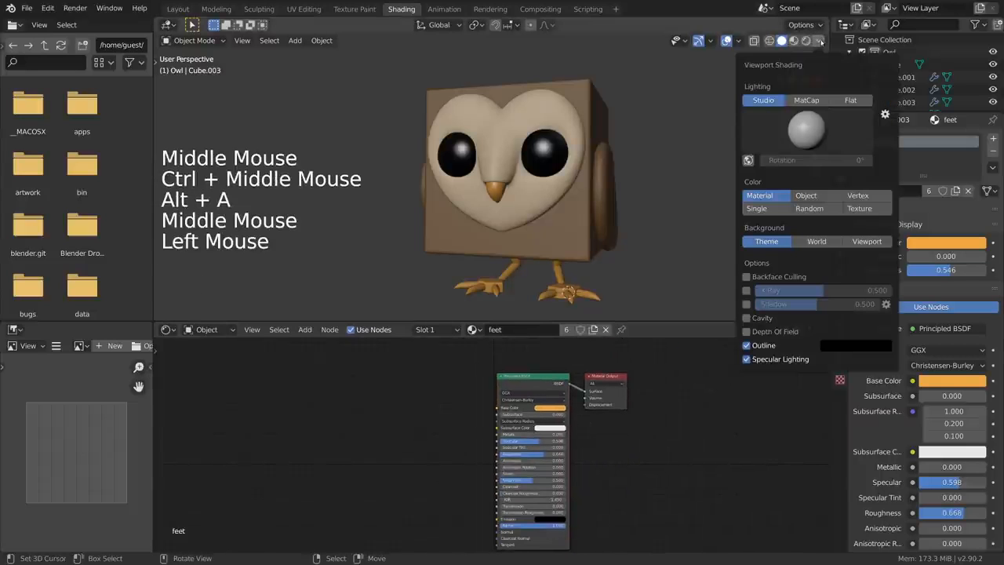
click(868, 208)
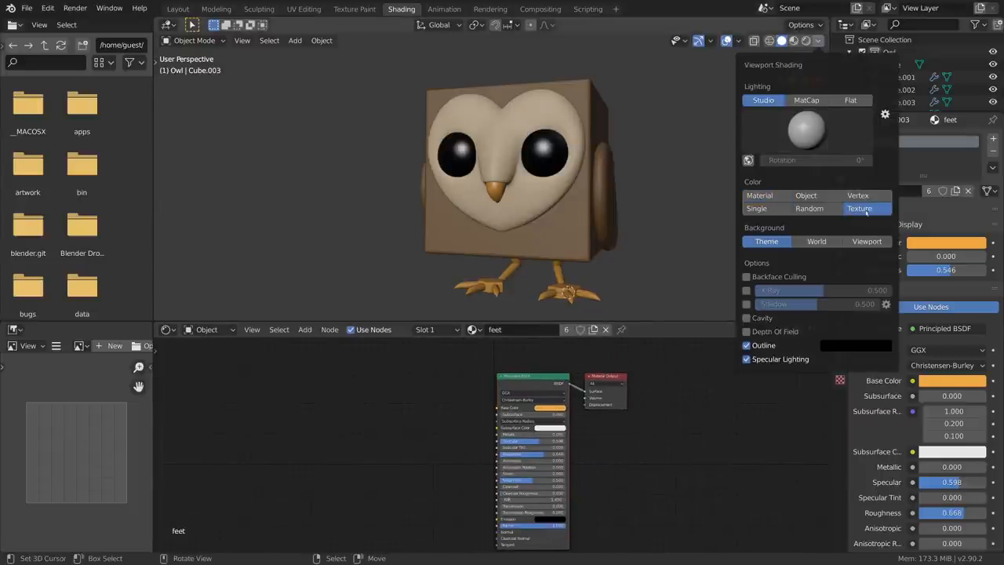
Step: Add an Image Texture node beside the Principled BSDF in the feet material
middle_drag(508, 423, 597, 366)
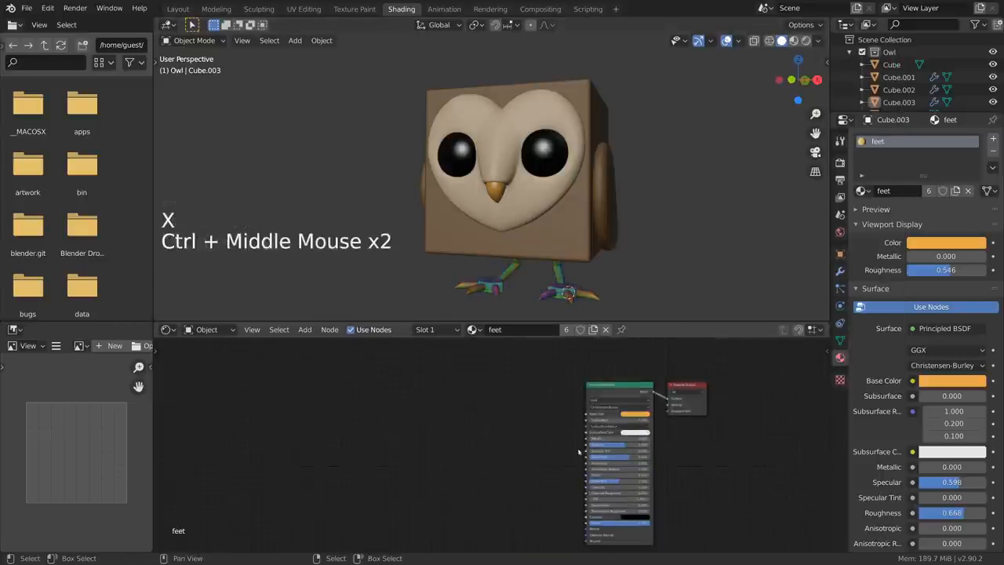
middle_drag(525, 438, 537, 423)
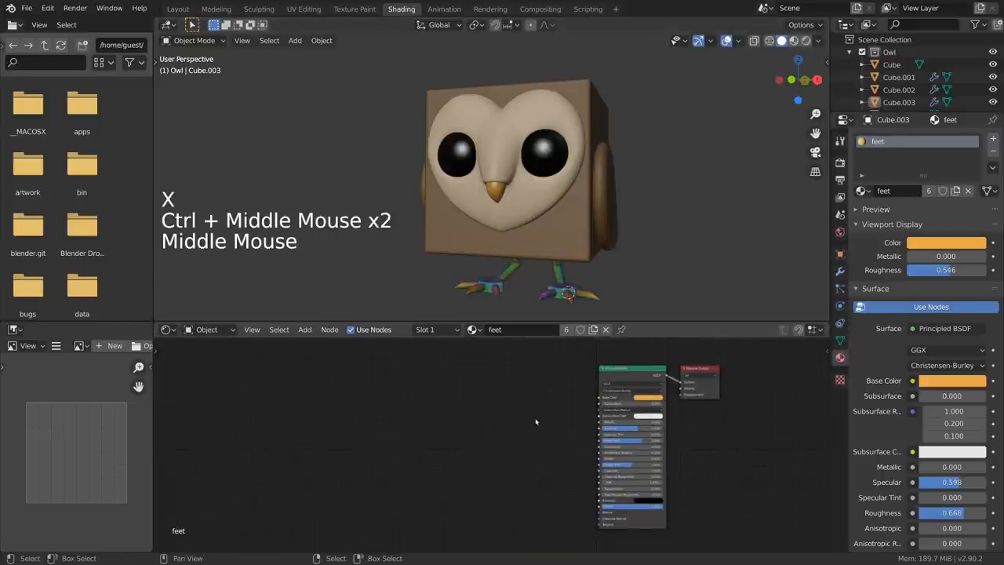
key(shift+a)
mouse_move(529, 413)
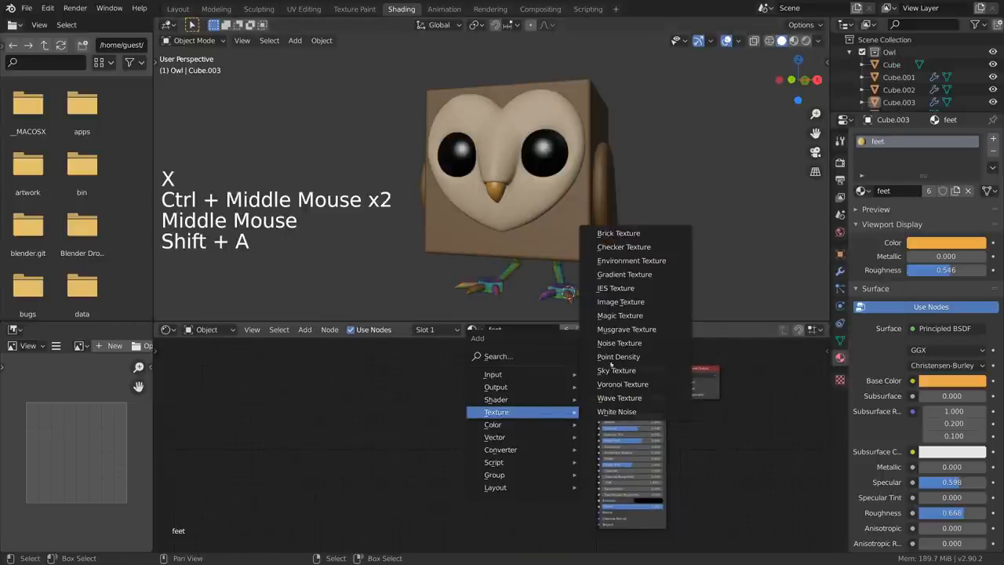
click(620, 301)
click(545, 396)
Step: Create a new 2048 x 2048 px image named Grid with generated type UV Grid in the Image Texture node
click(547, 403)
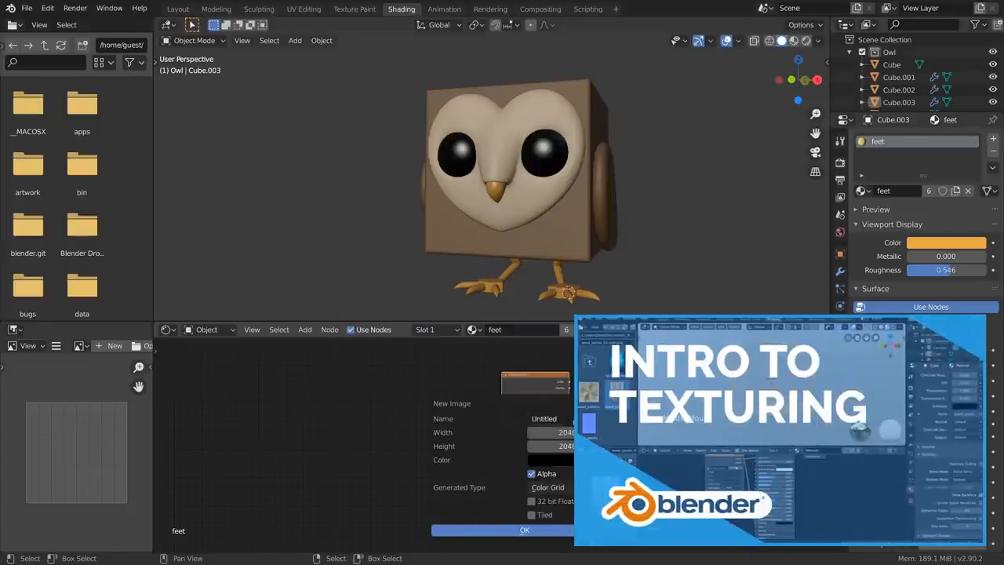
text(Grid)
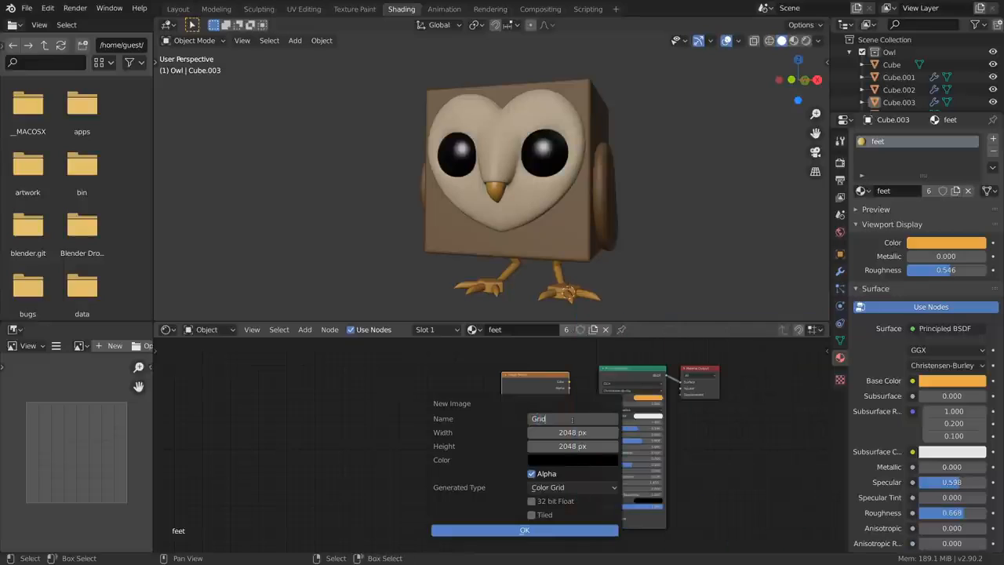
key(Return)
click(564, 488)
click(563, 516)
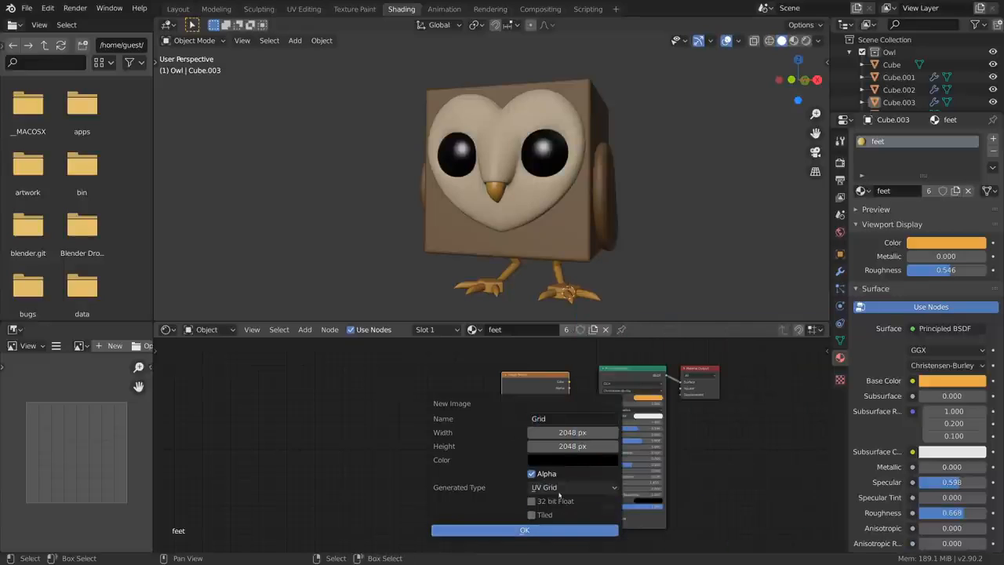
click(568, 531)
Step: Shorten the name of the image in the feet material's Image Texture node to Grid
middle_drag(567, 526, 551, 531)
middle_drag(665, 253, 636, 220)
click(520, 392)
key(ctrl+c)
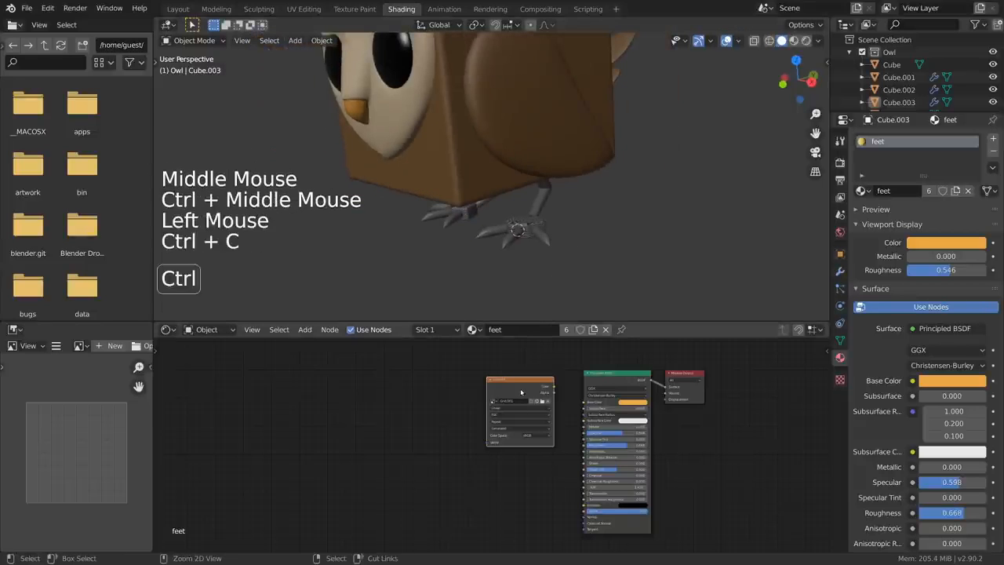
click(520, 404)
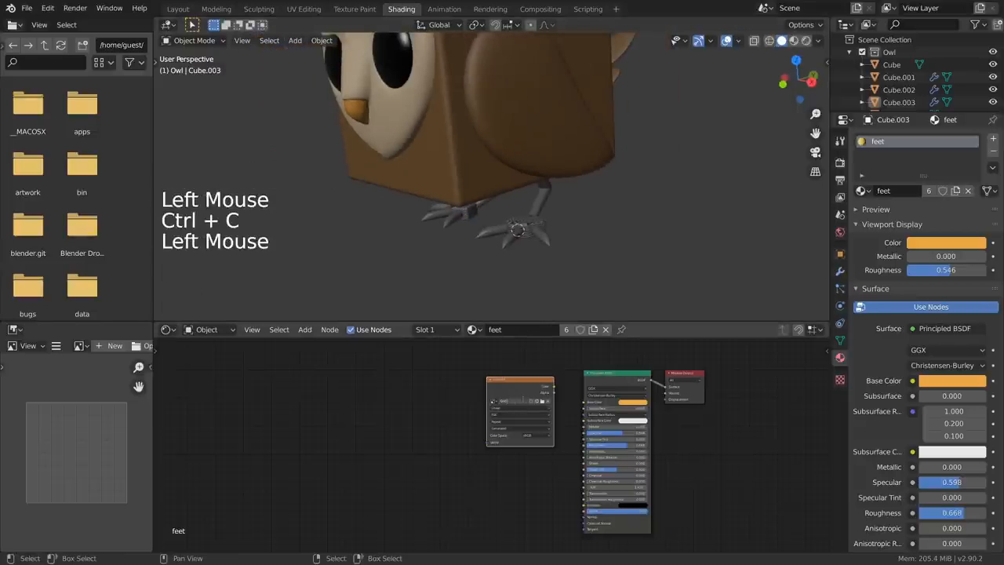
key(BackSpace)
Step: Copy the Grid image texture node and paste it into the body, face, eyes and beak materials
click(520, 404)
key(ctrl+c)
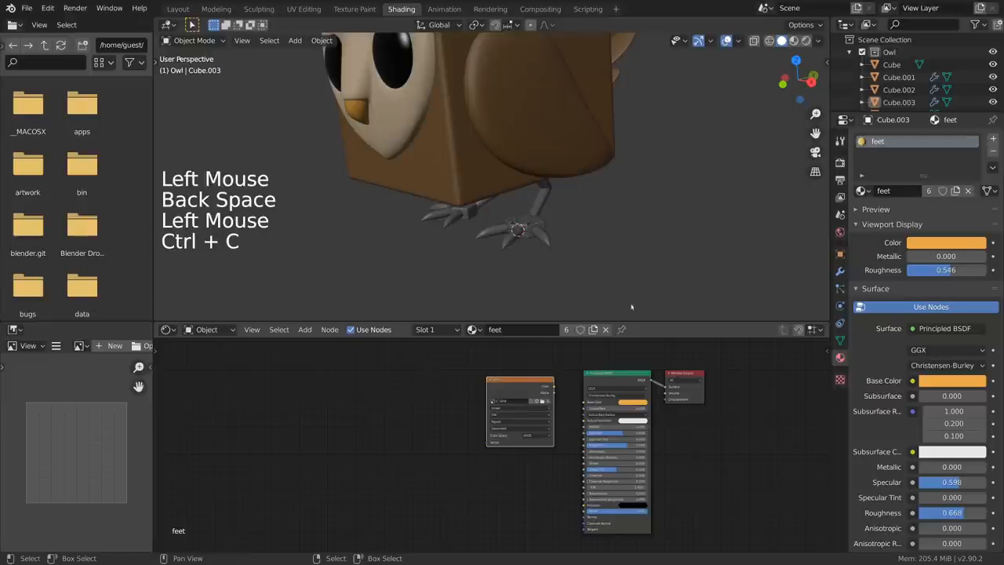
right_click(577, 192)
key(ctrl+v)
shift+middle_drag(435, 110, 445, 218)
right_click(445, 217)
key(ctrl+v)
right_click(423, 206)
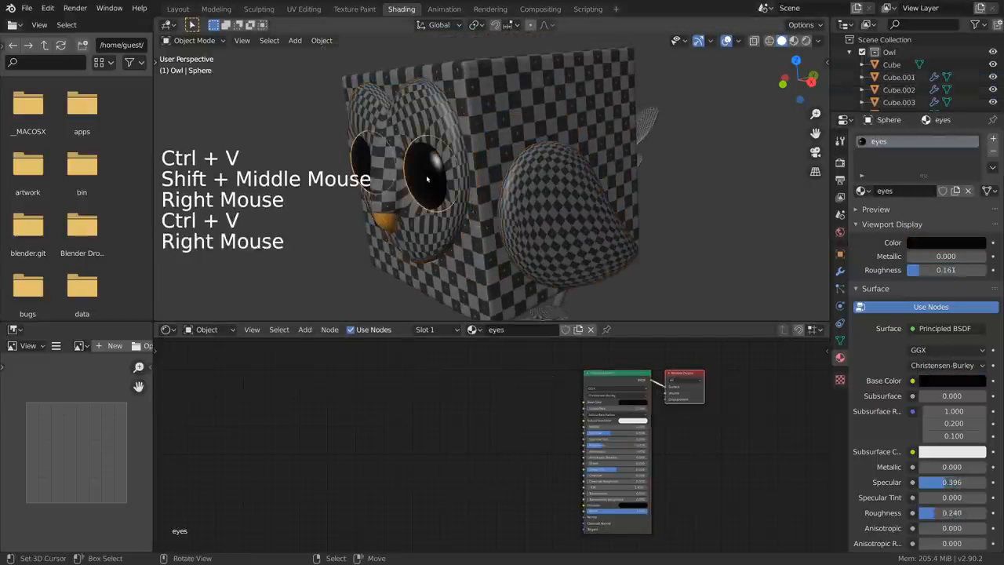
key(ctrl+v)
right_click(390, 223)
key(ctrl+v)
middle_drag(392, 223, 415, 121)
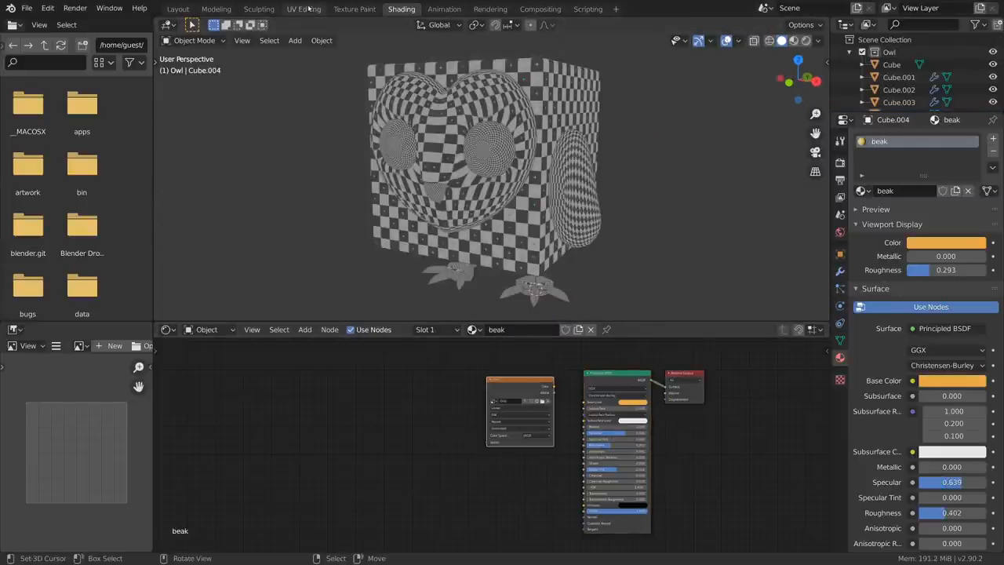
Step: Switch to the UV Editing workspace and, in Object Mode, set the viewport's color mode to Texture
click(303, 8)
scroll(671, 256, up, 8)
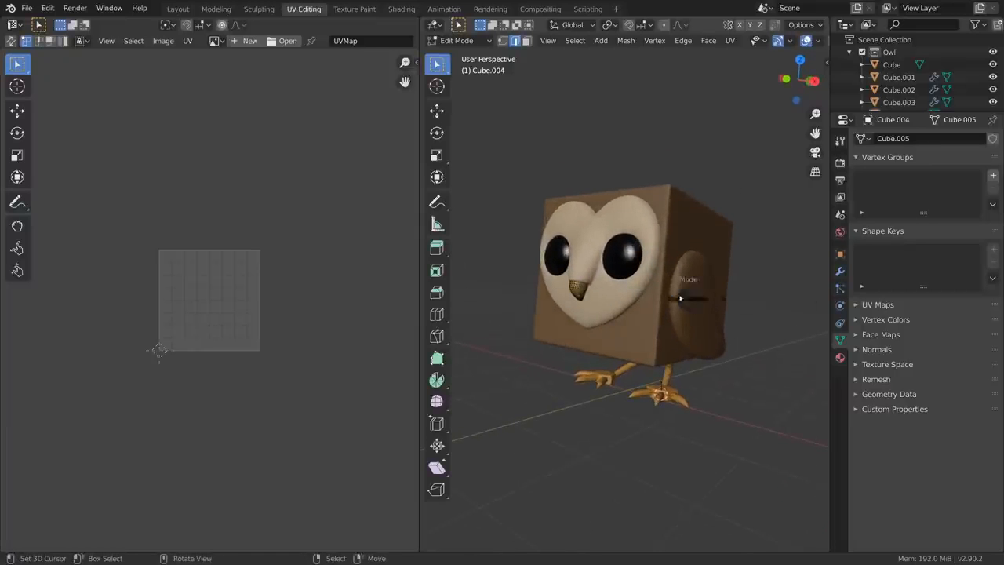
key(Tab)
click(817, 40)
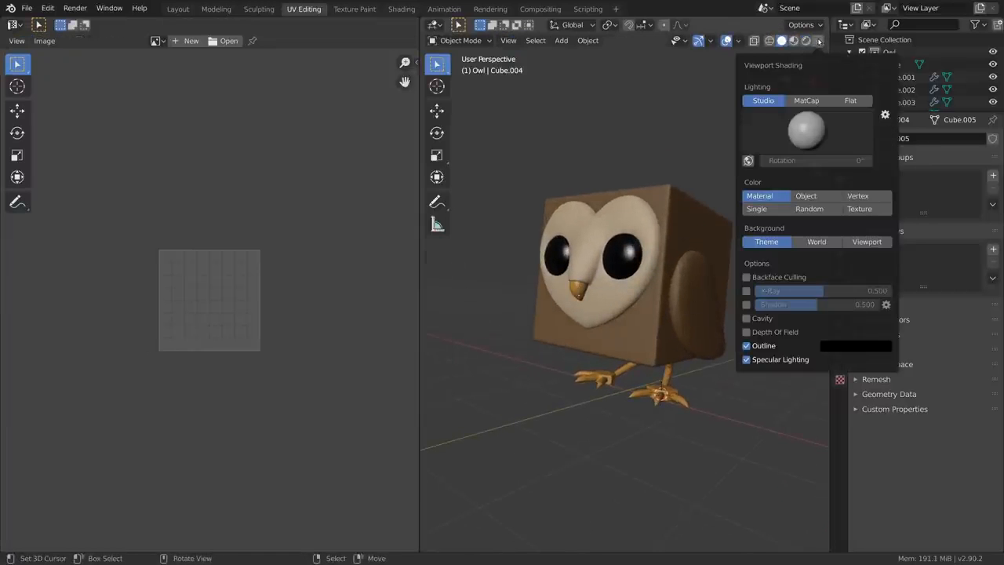
click(859, 208)
Step: Set the viewport shading's lighting to Flat for the checkered owl, comparing it with MatCap
middle_drag(733, 251, 720, 220)
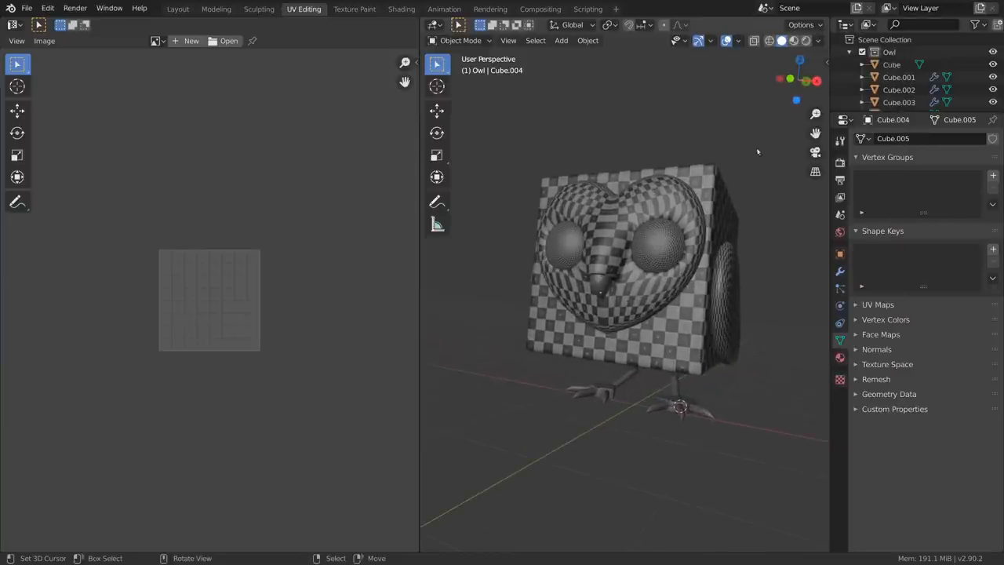
click(820, 42)
click(839, 102)
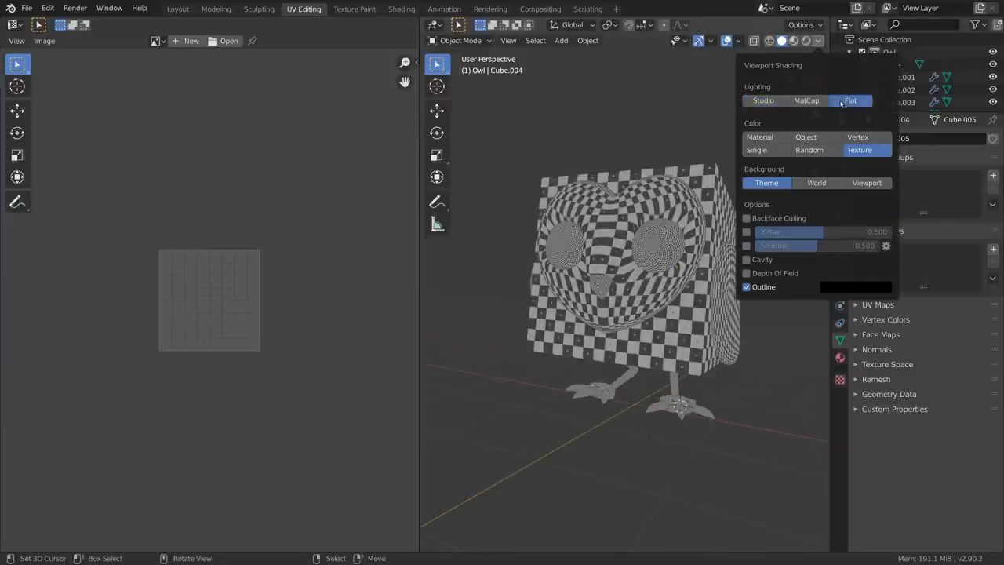
click(822, 100)
click(846, 100)
Step: Select the heart-shaped face, enter Edit Mode and select its whole mesh to display its UVs over the grid
middle_drag(689, 251, 689, 290)
click(690, 290)
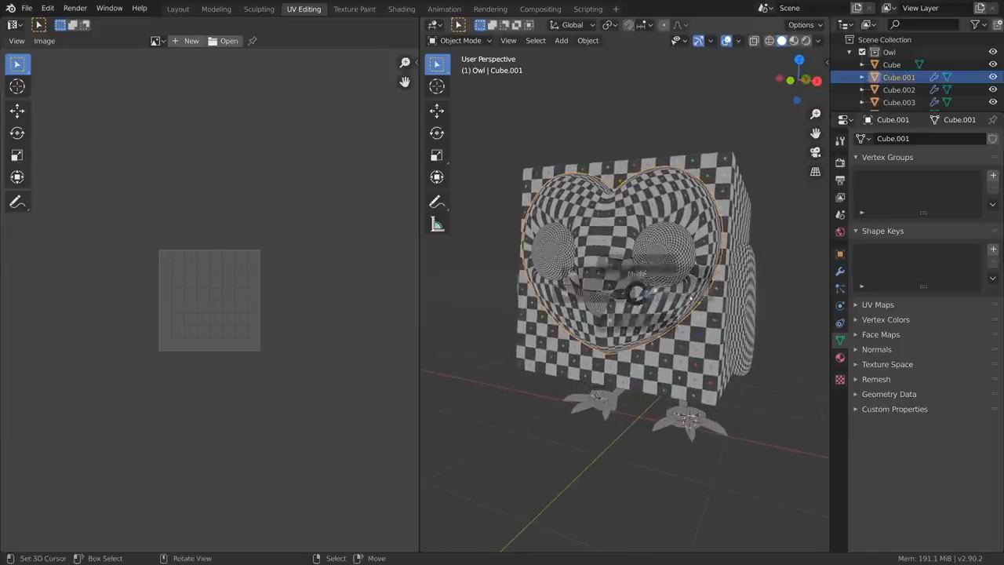
key(Tab)
key(a)
scroll(347, 314, down, 5)
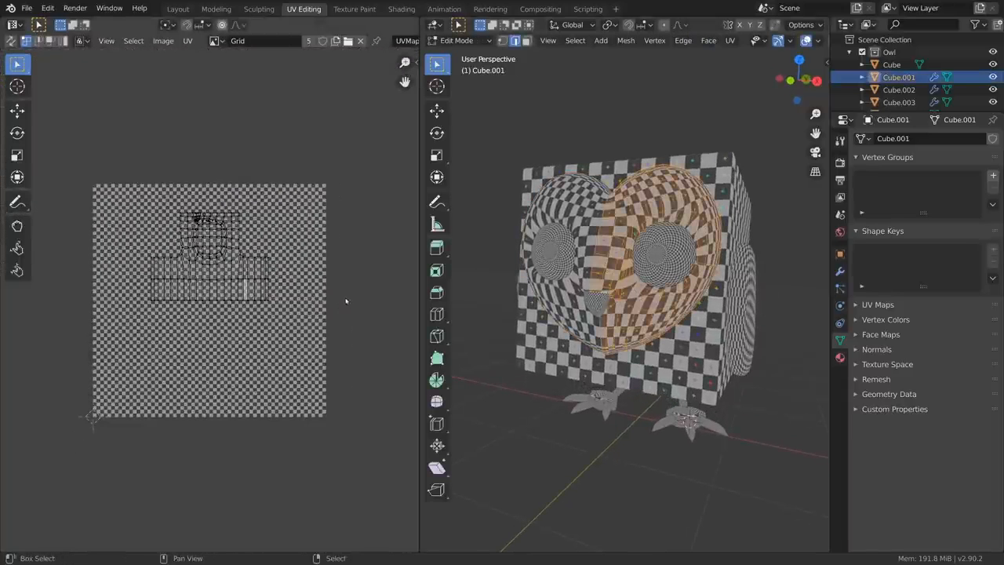
Step: Unwrap the UVs of the whole heart-shaped face mesh
ctrl+middle_drag(348, 351, 347, 346)
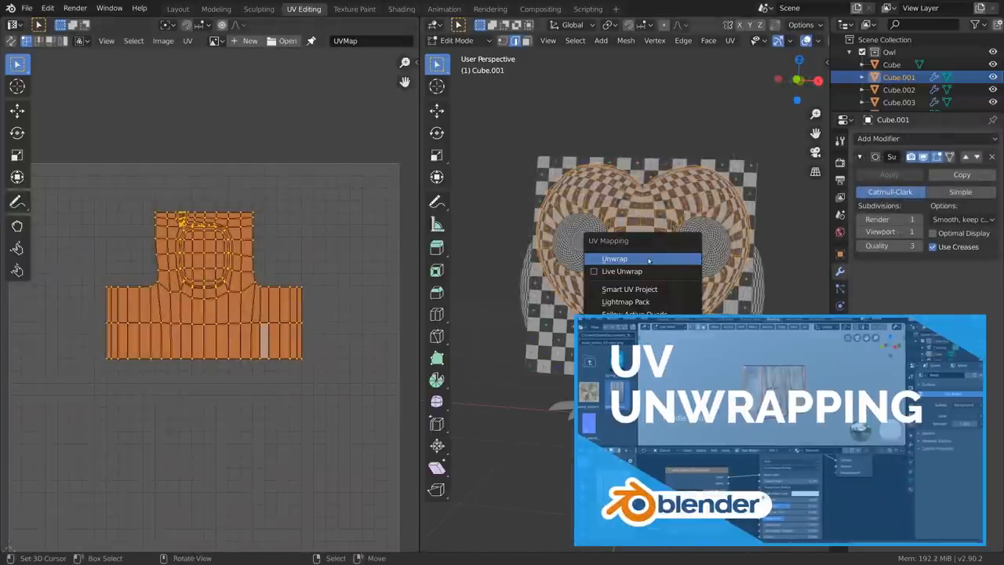
click(649, 260)
scroll(343, 397, down, 3)
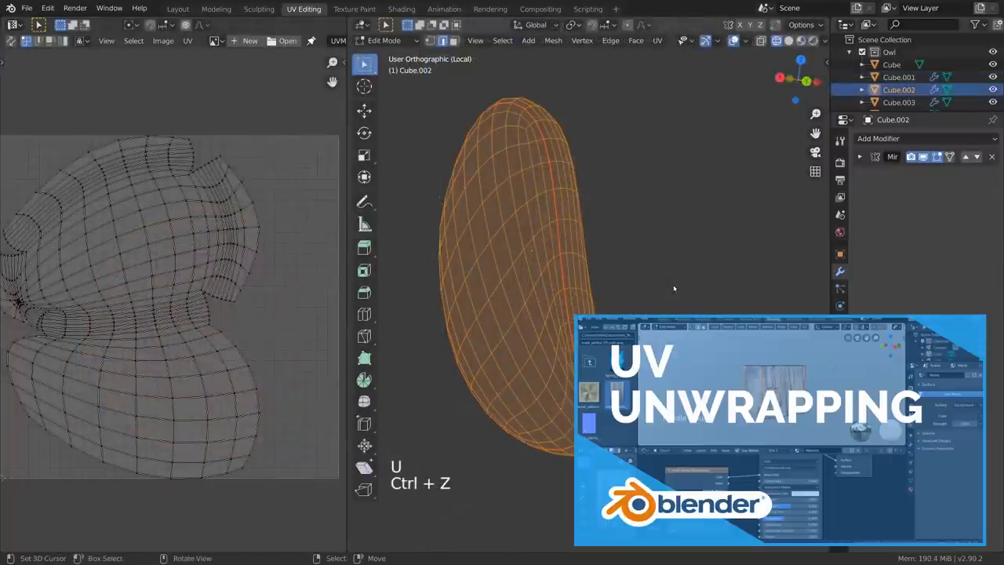
Step: Unwrap the selected wing mesh into separate UV islands along its marked seam
key(u)
click(657, 142)
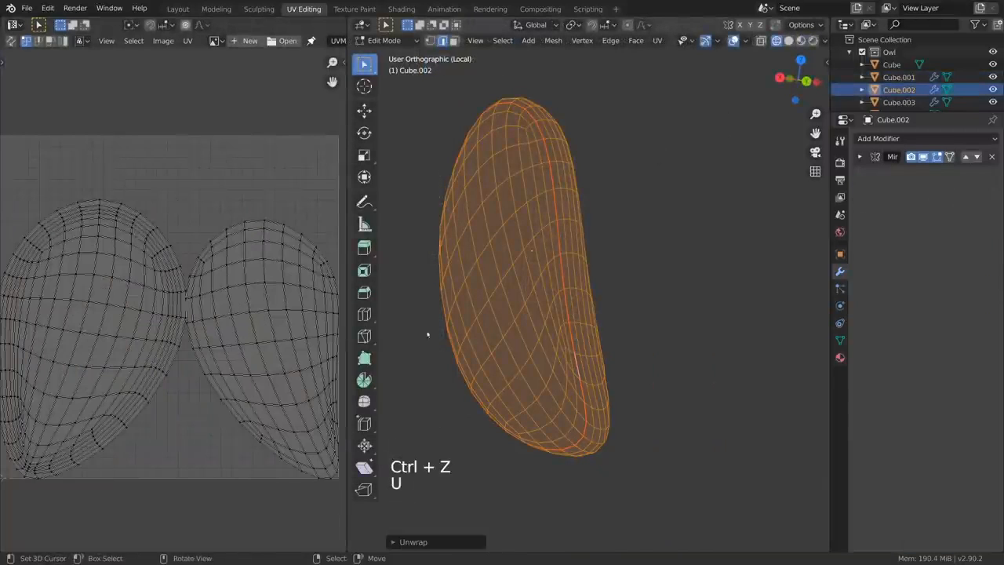
ctrl+middle_drag(270, 367, 275, 370)
middle_drag(630, 298, 724, 280)
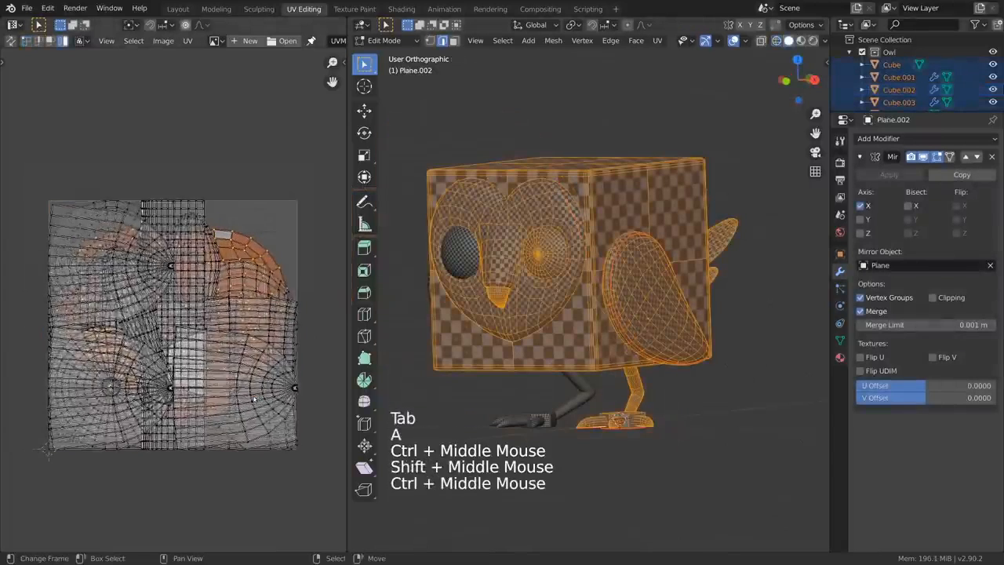
Step: Select the UVs of all the owl's parts and average the scale of their islands
key(a)
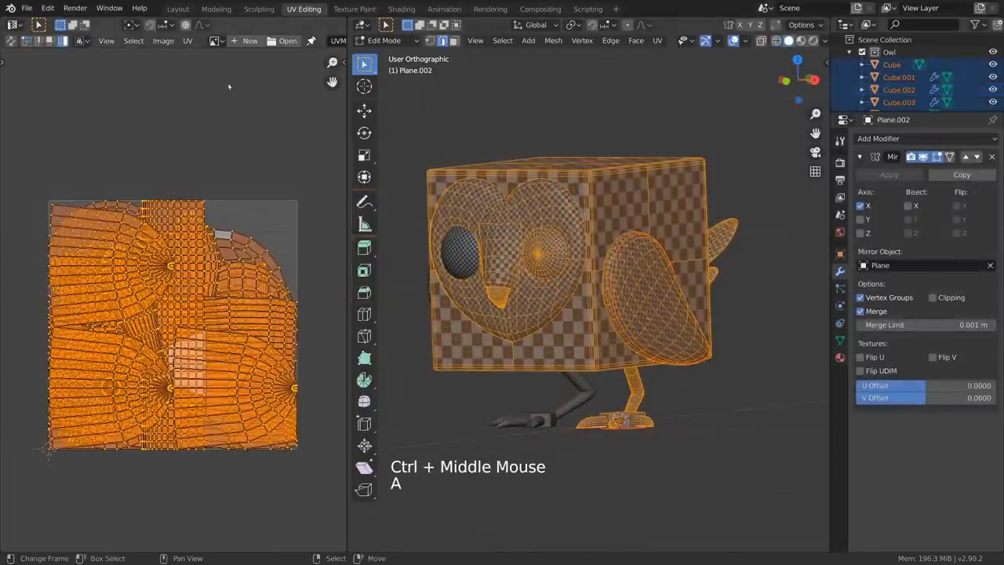
click(188, 41)
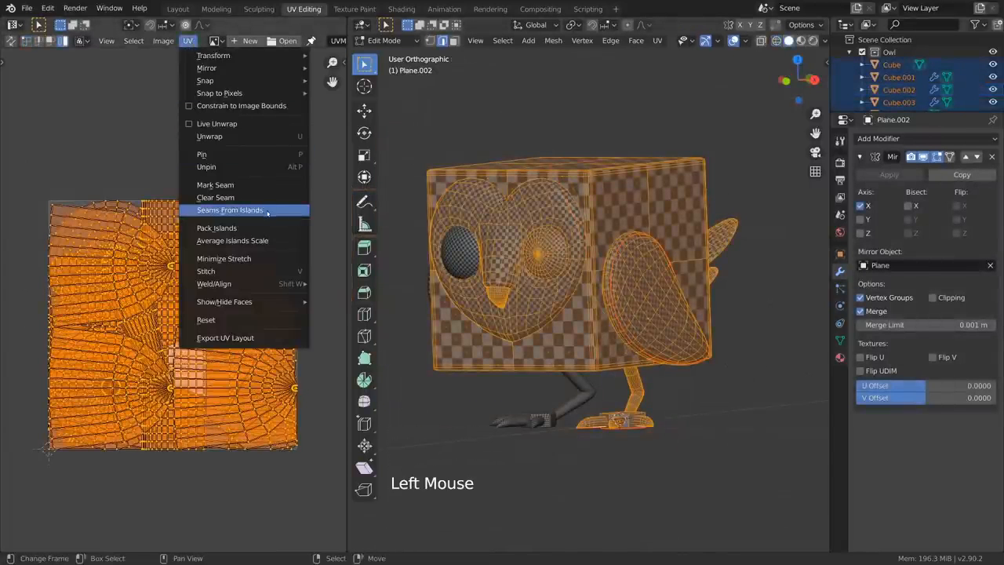
click(267, 241)
ctrl+middle_drag(267, 253, 228, 275)
key(ctrl+Tab)
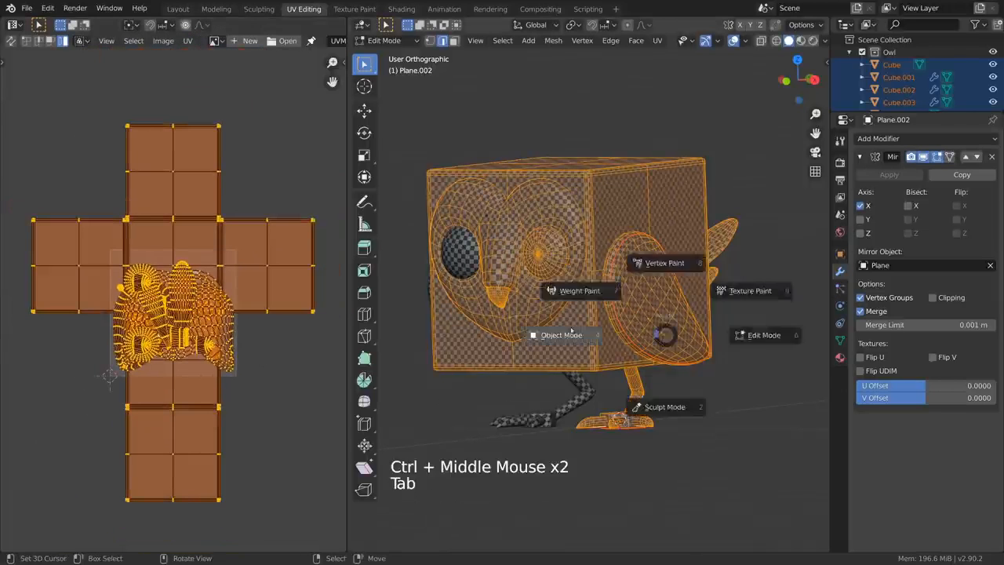
click(574, 330)
middle_drag(575, 329, 548, 337)
key(alt+a)
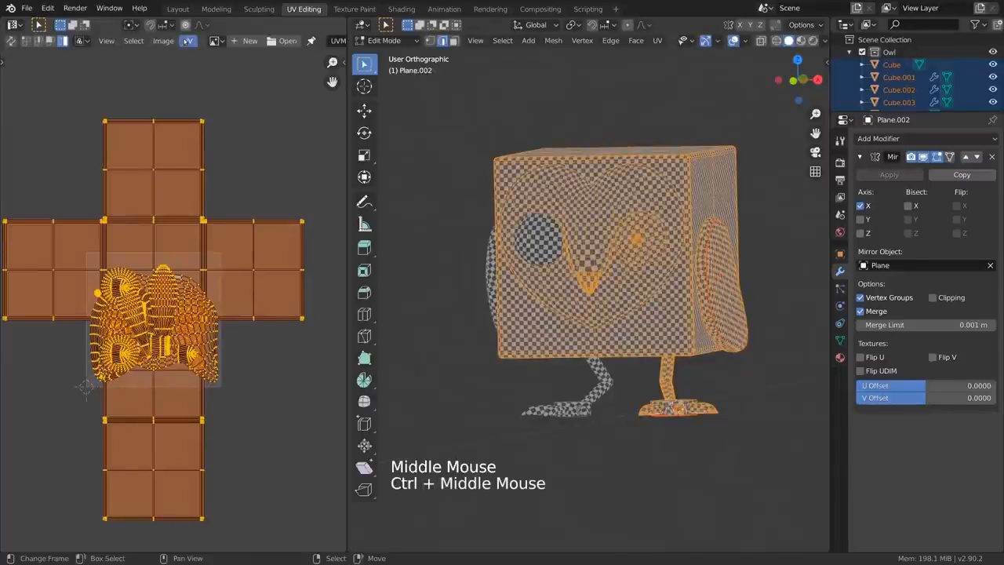
Step: Pack the UV islands of all the owl's parts into the UV square
click(187, 42)
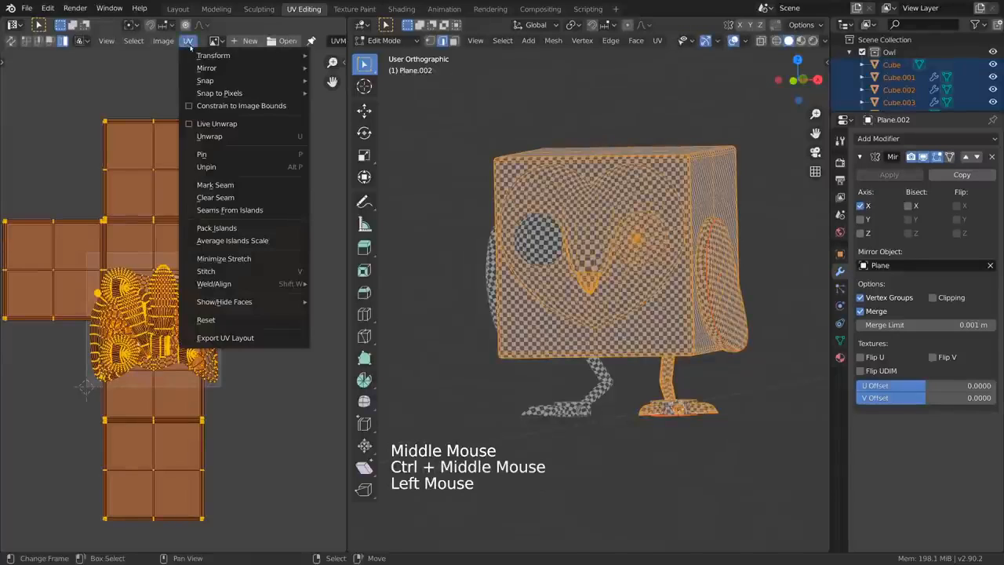
click(251, 228)
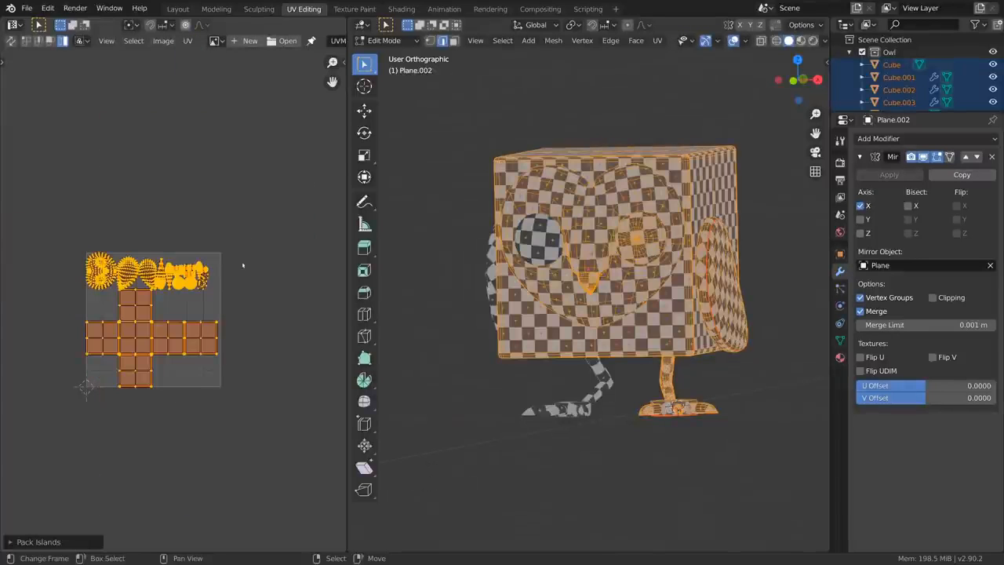
ctrl+middle_drag(251, 242, 252, 235)
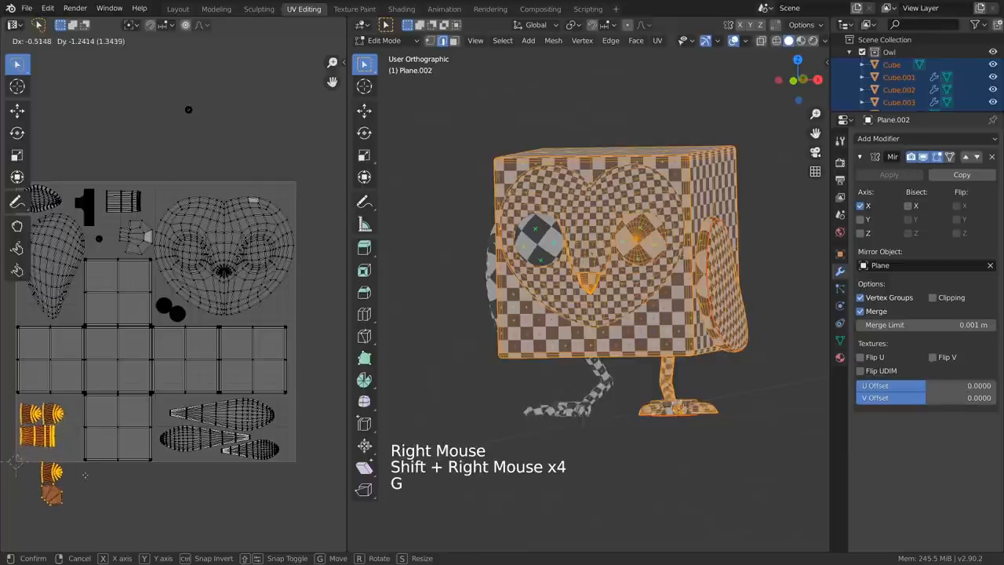
Step: Move the leg and toe islands and one small round island into the free space at the UV square's lower-left corner
click(86, 471)
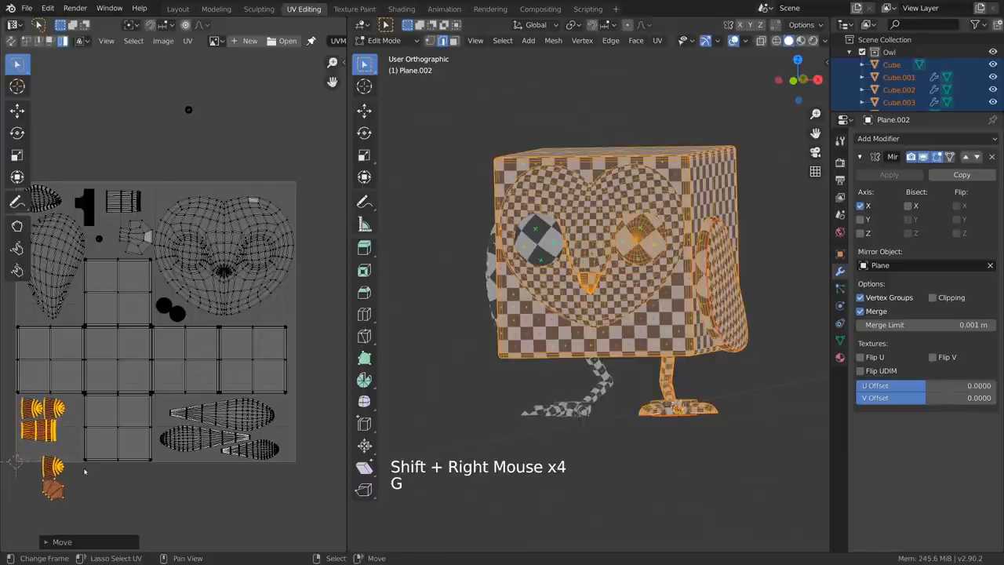
right_click(53, 460)
key(g)
click(88, 428)
key(g)
click(88, 426)
right_click(189, 110)
key(g)
click(22, 451)
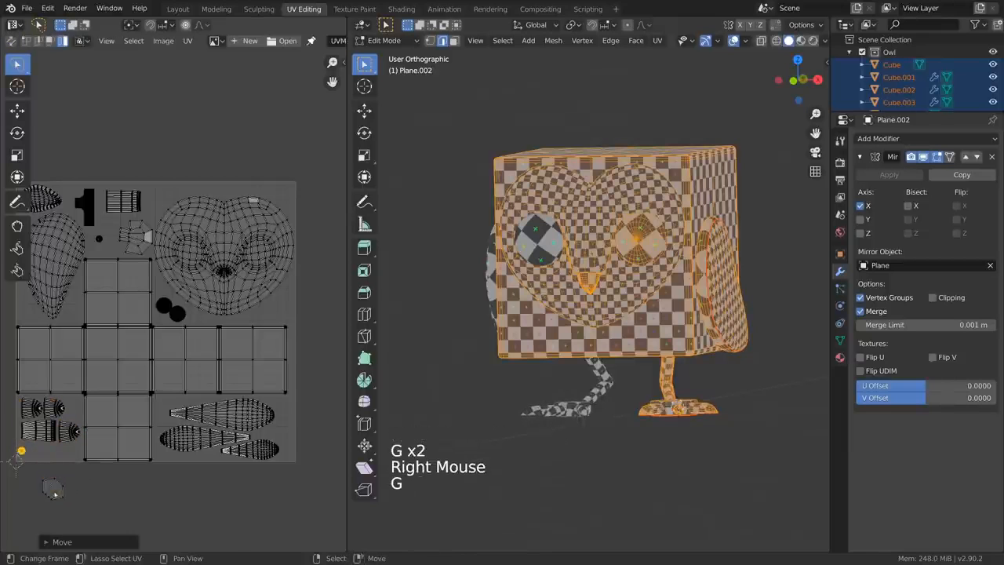
Step: Move the hexagonal foot island beside its matching island near the top, and the second small round island to the lower-left corner
right_click(50, 489)
key(g)
click(56, 459)
key(g)
click(105, 247)
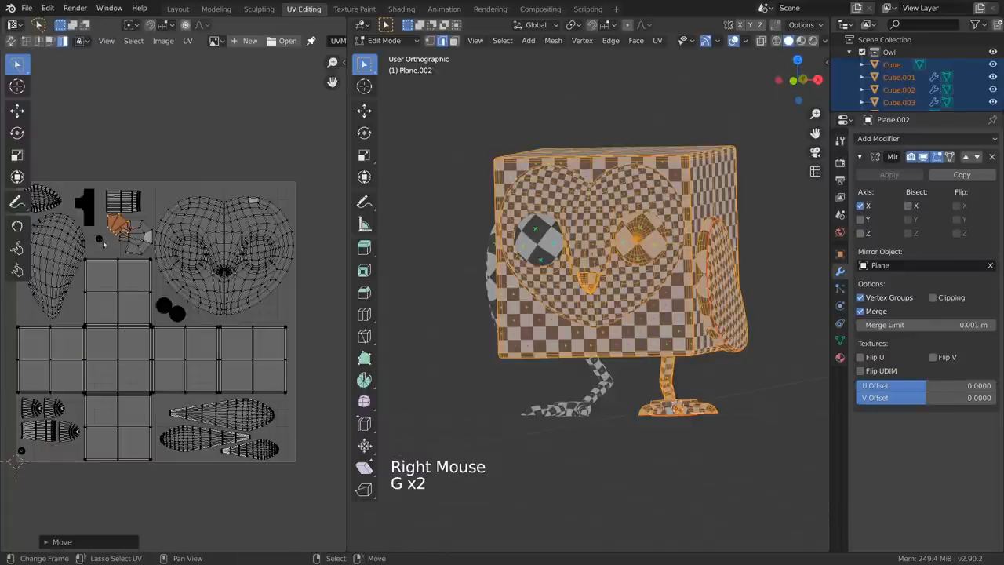
right_click(105, 247)
key(g)
click(38, 458)
Step: Switch to the Shading workspace and delete the Grid texture nodes from the face and body materials
click(401, 9)
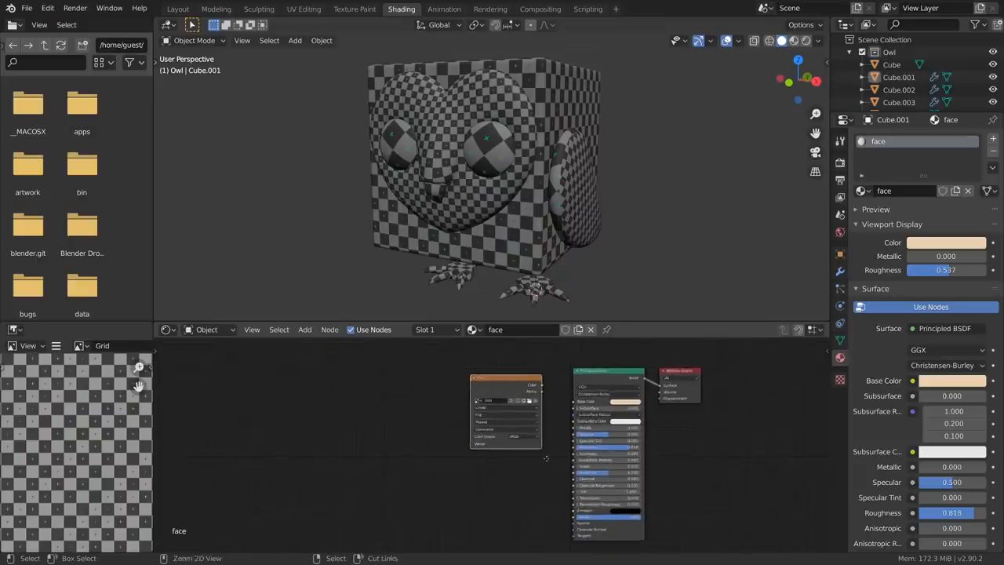
middle_drag(524, 416, 522, 435)
key(x)
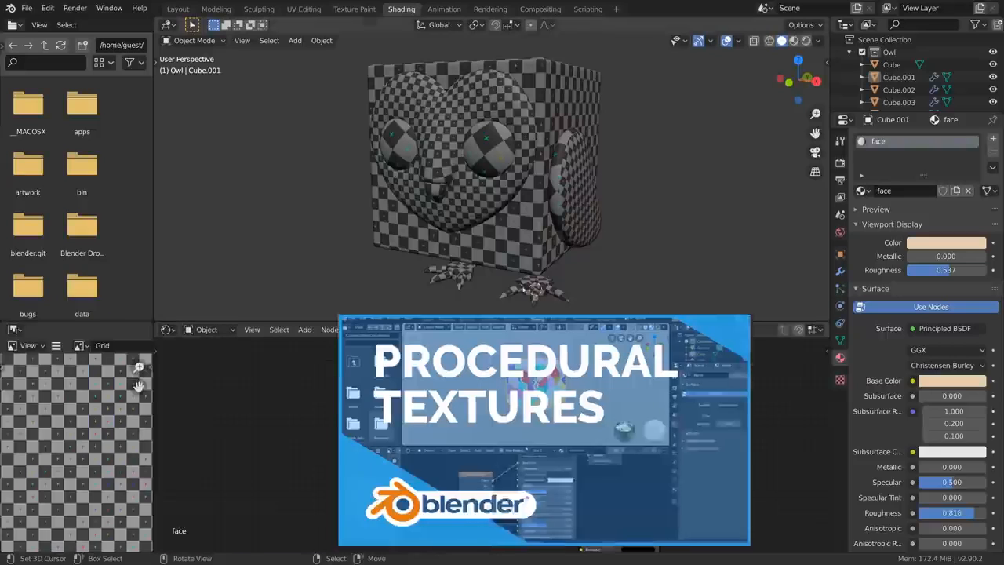
right_click(522, 247)
key(x)
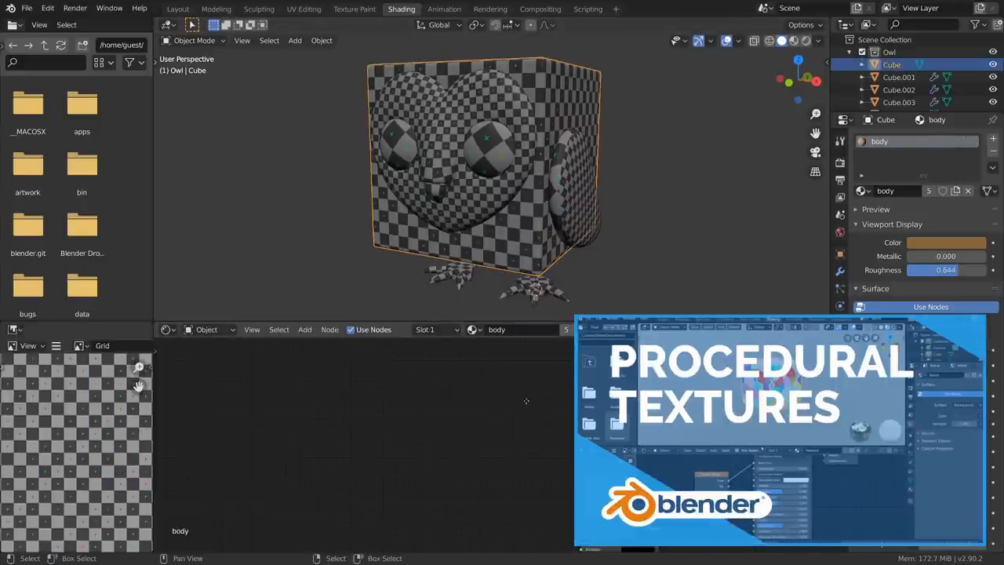
Step: Add an Image Texture node to the body material and create a new blank image named owl_color in it
key(shift+a)
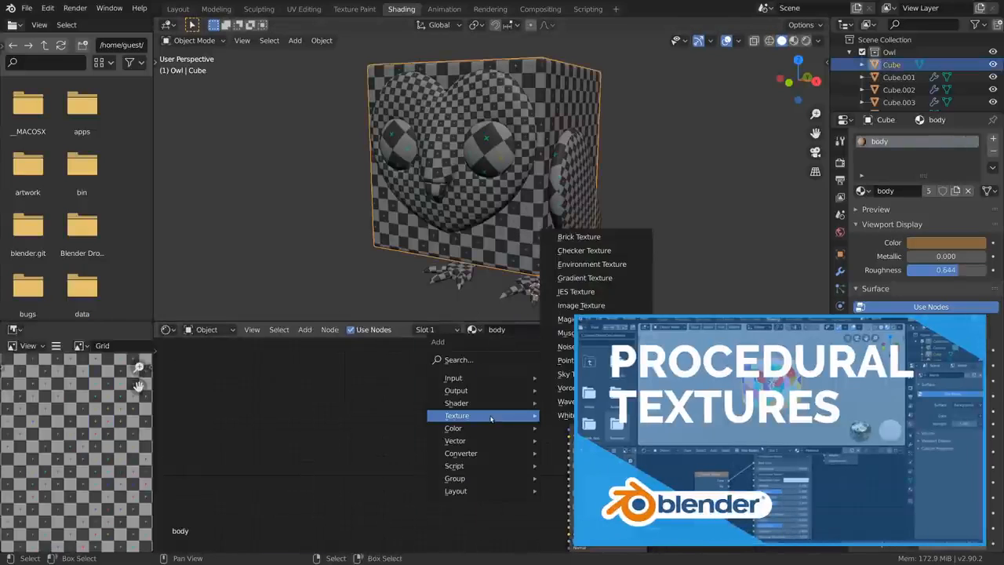
key(Escape)
key(shift+a)
mouse_move(516, 402)
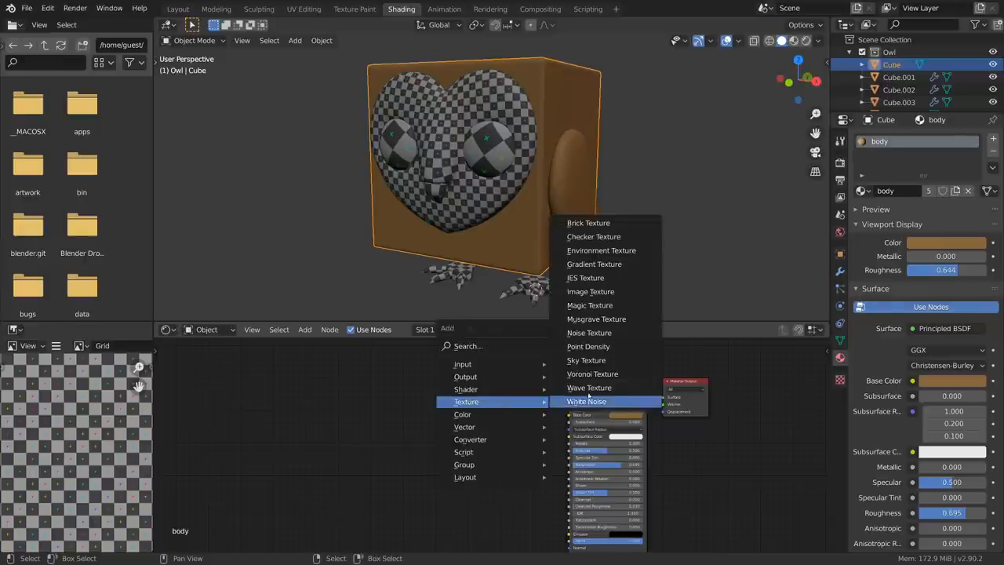
click(600, 292)
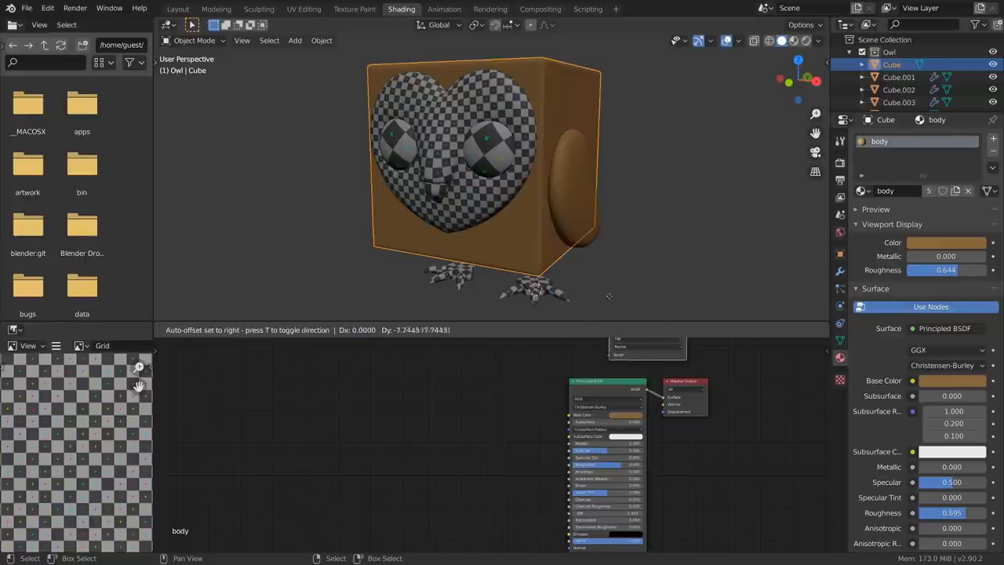
click(477, 421)
click(479, 423)
click(494, 453)
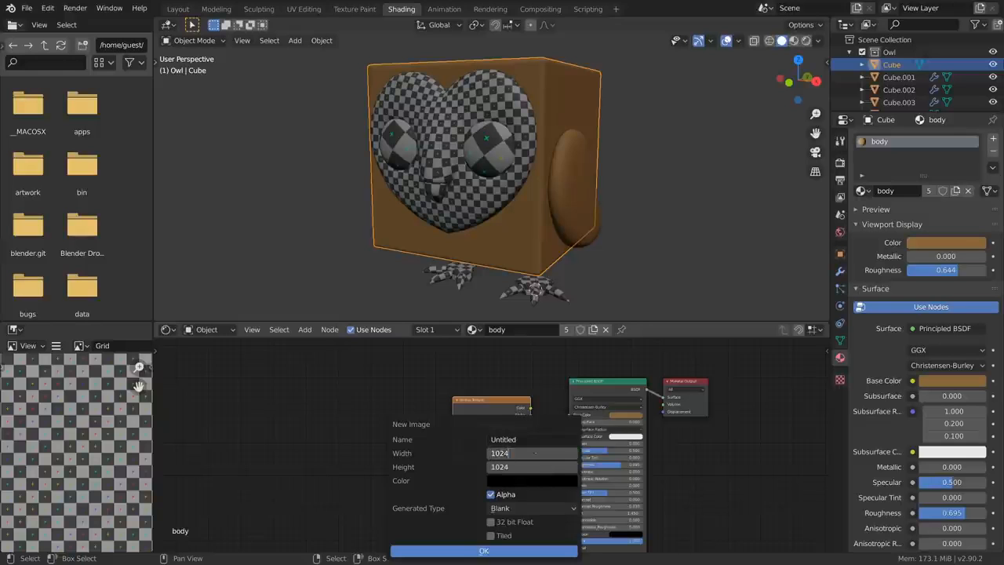
key(Return)
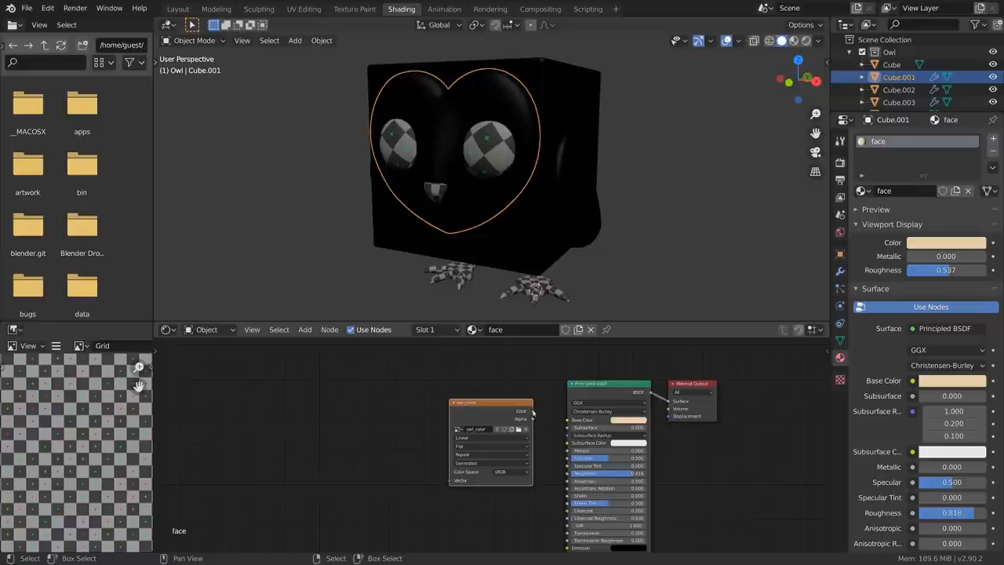
Step: Connect the owl_color texture to the face material's Base Color and delete the Grid texture node from the eyes material
drag(532, 411, 568, 420)
click(490, 160)
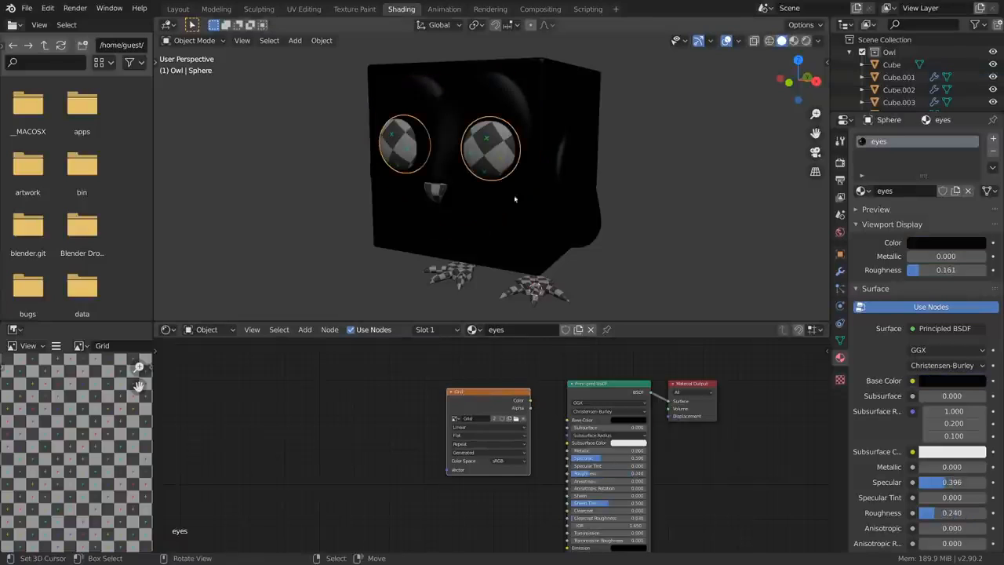
click(497, 403)
key(x)
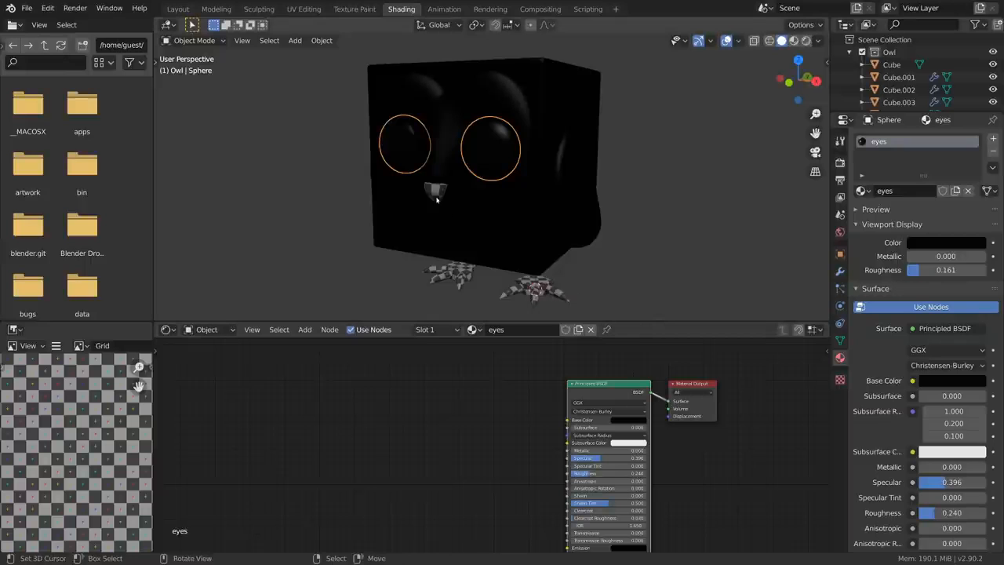
click(437, 200)
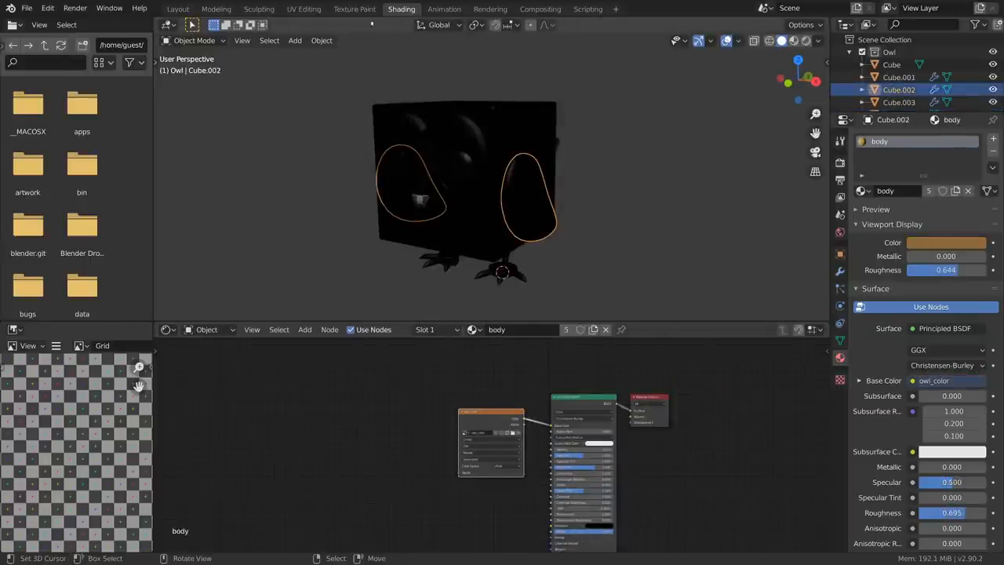
Step: Switch to the Texture Paint workspace with the wings selected and activate the Fill tool
click(354, 8)
scroll(306, 447, up, 3)
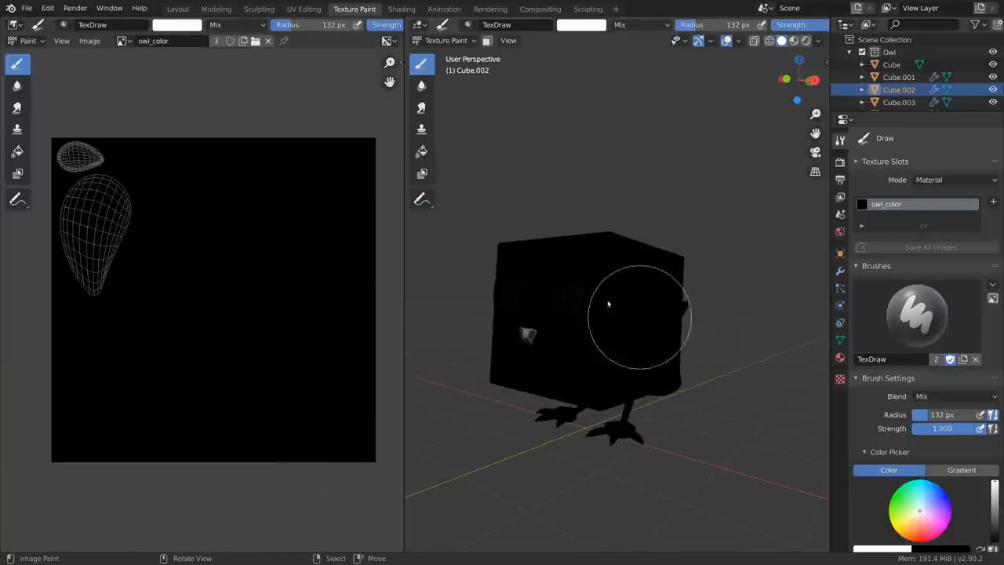
click(422, 151)
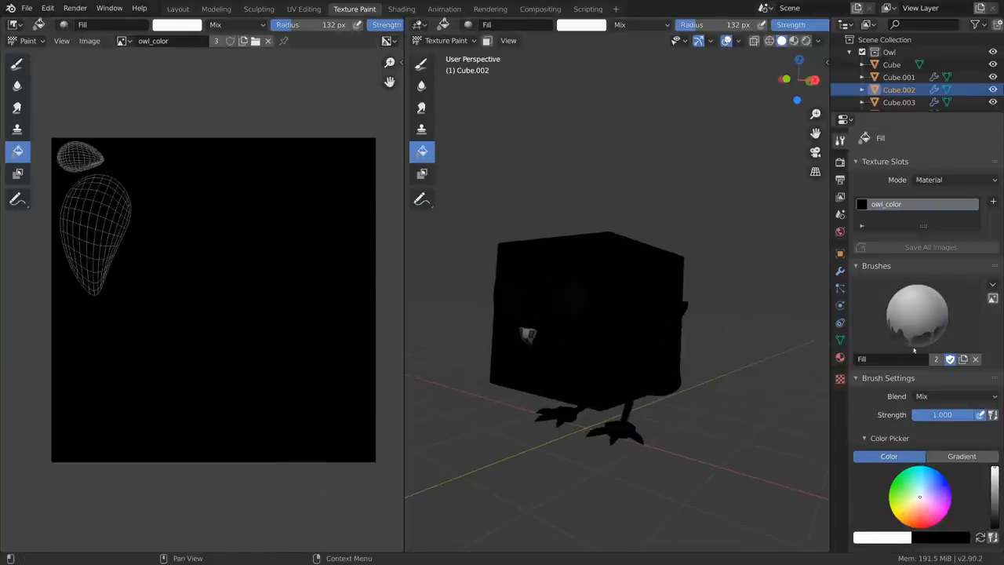
Step: Copy the body material's brown viewport color to the brush color and fill the wings with it
click(840, 358)
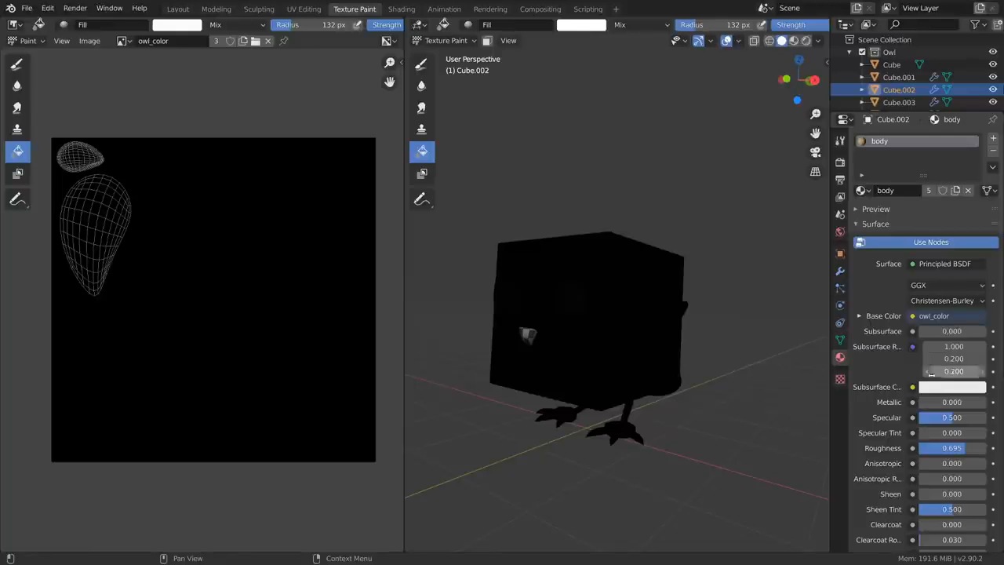
key(a)
key(ctrl+c)
key(ctrl+v)
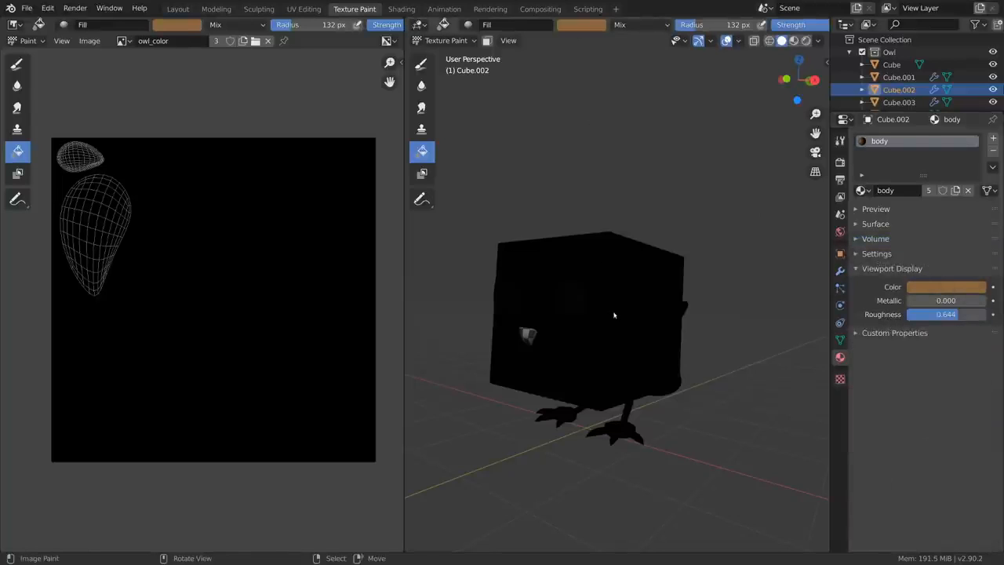
click(655, 328)
middle_drag(661, 329, 675, 326)
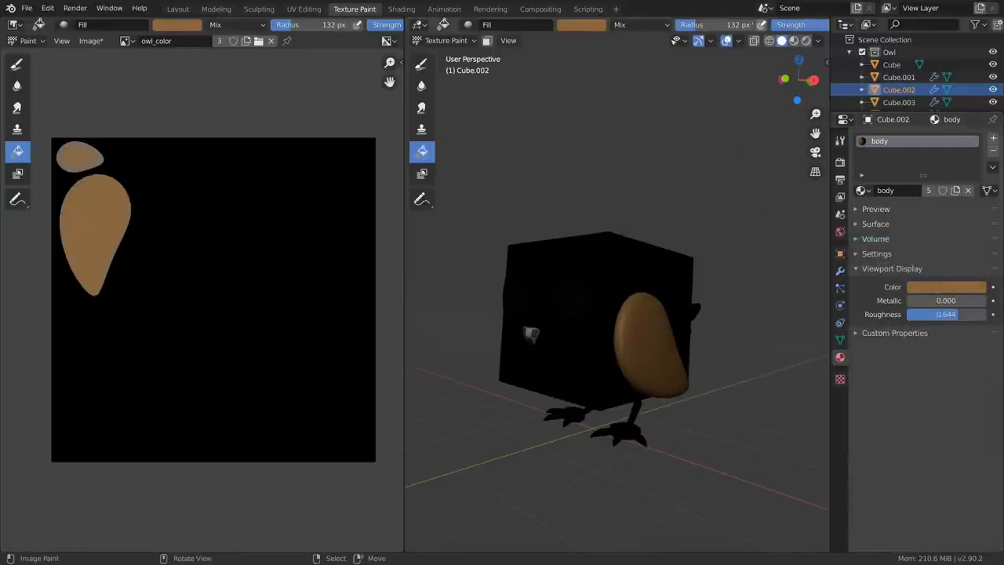
Step: Edit the Bleed value in the texture paint options
scroll(706, 24, down, 5)
scroll(753, 24, down, 4)
click(813, 26)
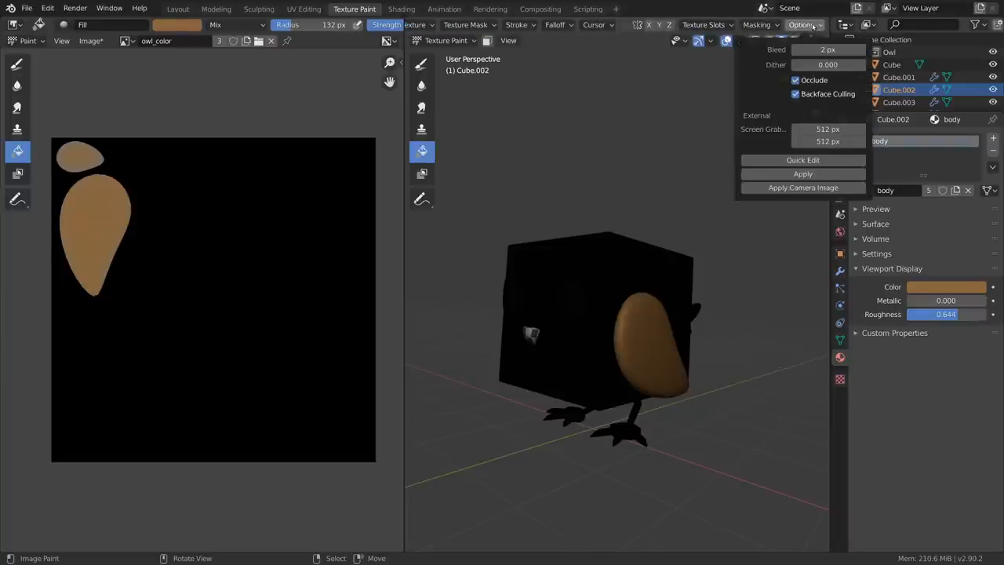
click(832, 49)
key(Return)
middle_drag(671, 25, 964, 22)
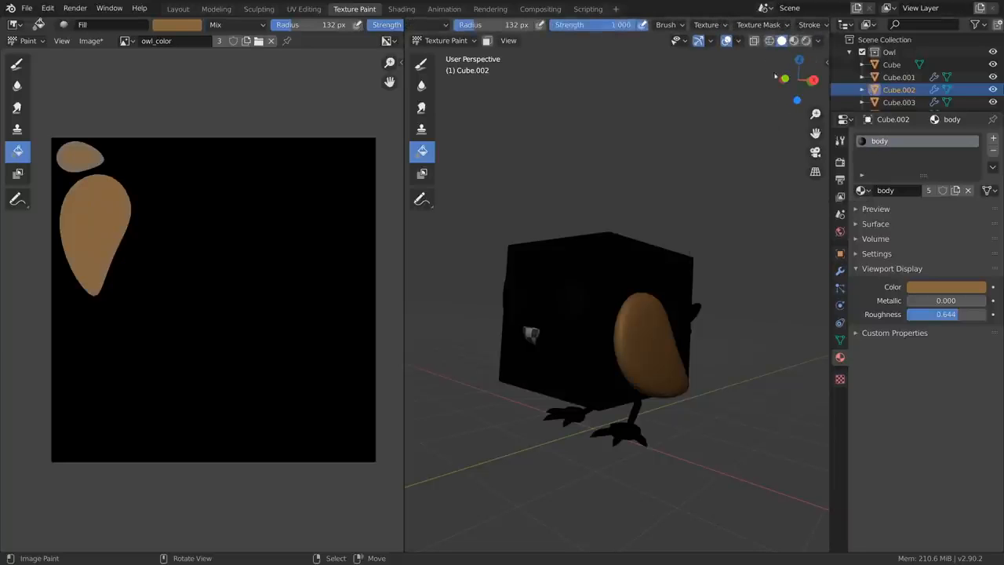
middle_drag(450, 24, 672, 24)
Step: Select the body cube in Object Mode, return to Texture Paint mode and fill it with the brown color
middle_drag(657, 328, 643, 352)
key(ctrl+Tab)
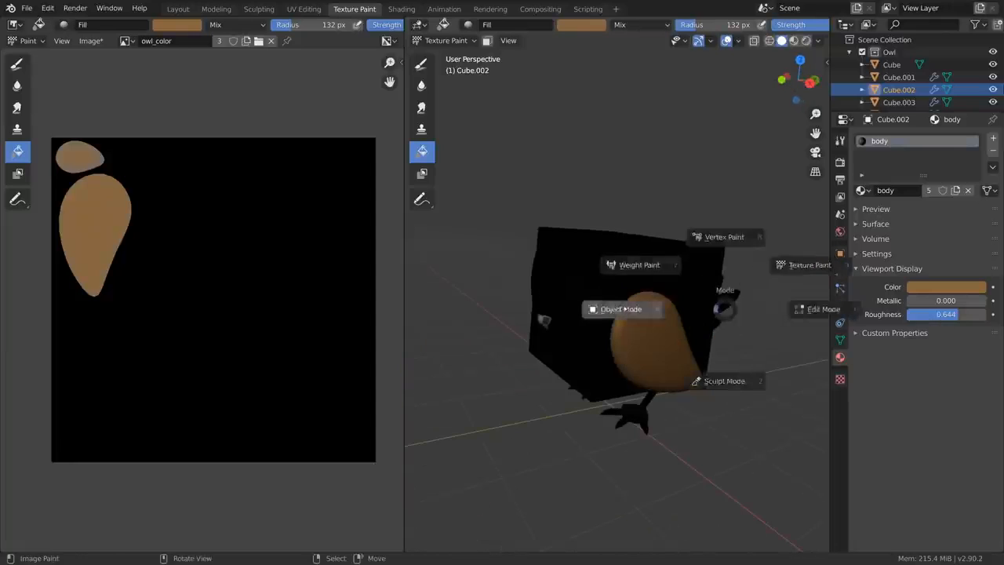
click(625, 308)
right_click(667, 295)
key(ctrl+Tab)
click(695, 297)
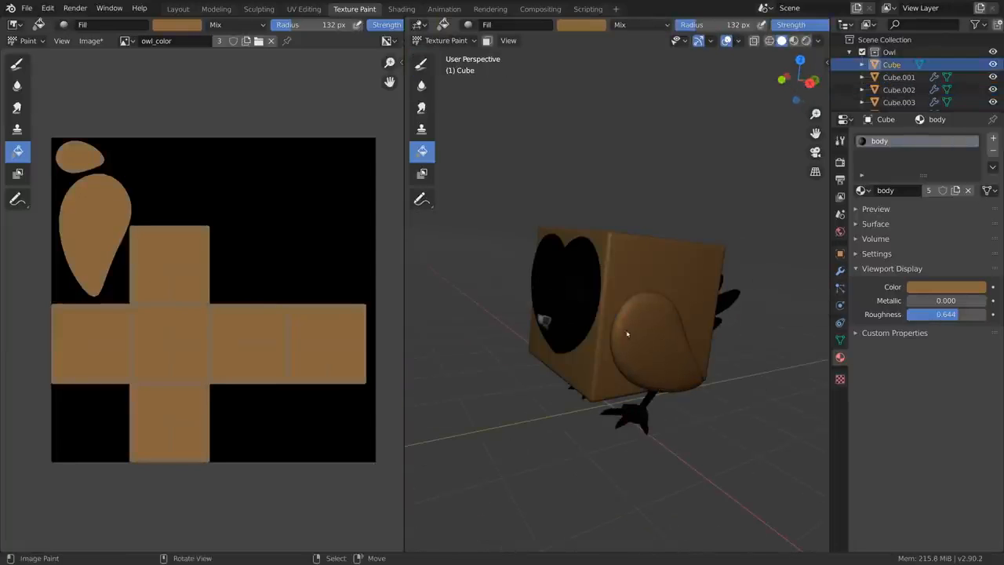
Step: Select the heart-shaped face in Object Mode and return to Texture Paint mode
middle_drag(627, 334, 611, 345)
key(ctrl+Tab)
click(576, 314)
click(595, 354)
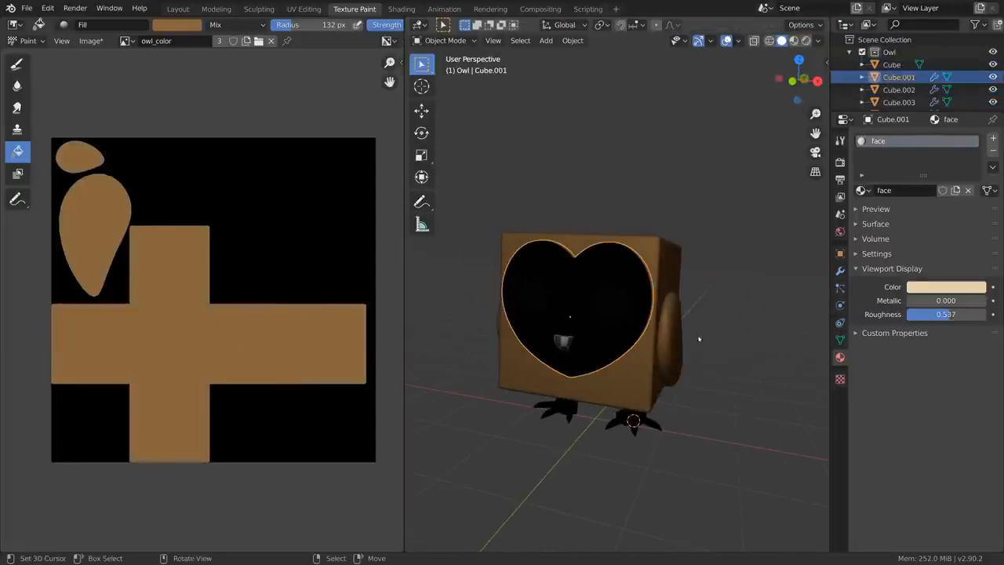
key(ctrl+Tab)
Step: Save the brown to the color palette, copy the face material's cream to the brush color and fill the face with it
key(n)
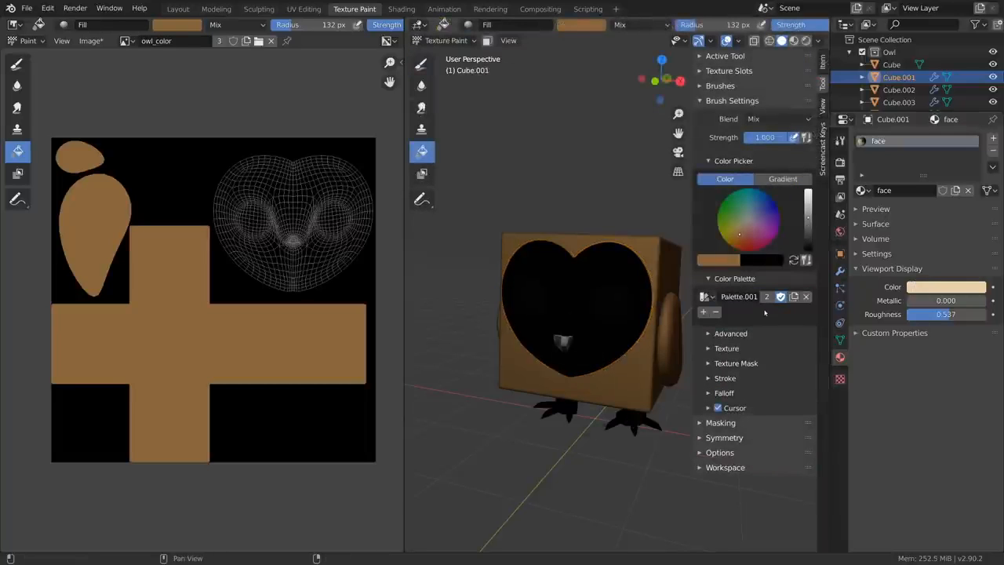
click(702, 312)
key(ctrl+v)
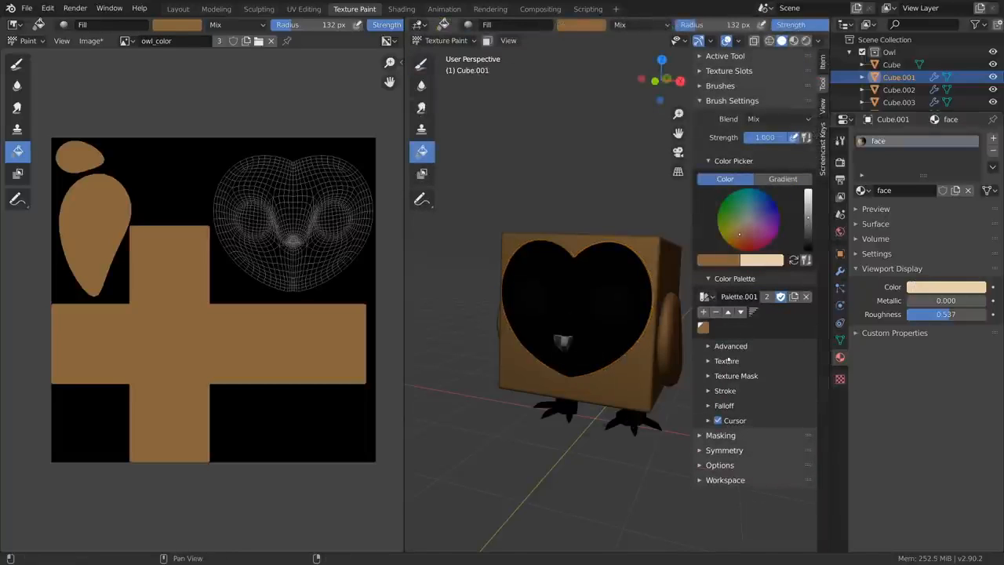
key(x)
click(615, 343)
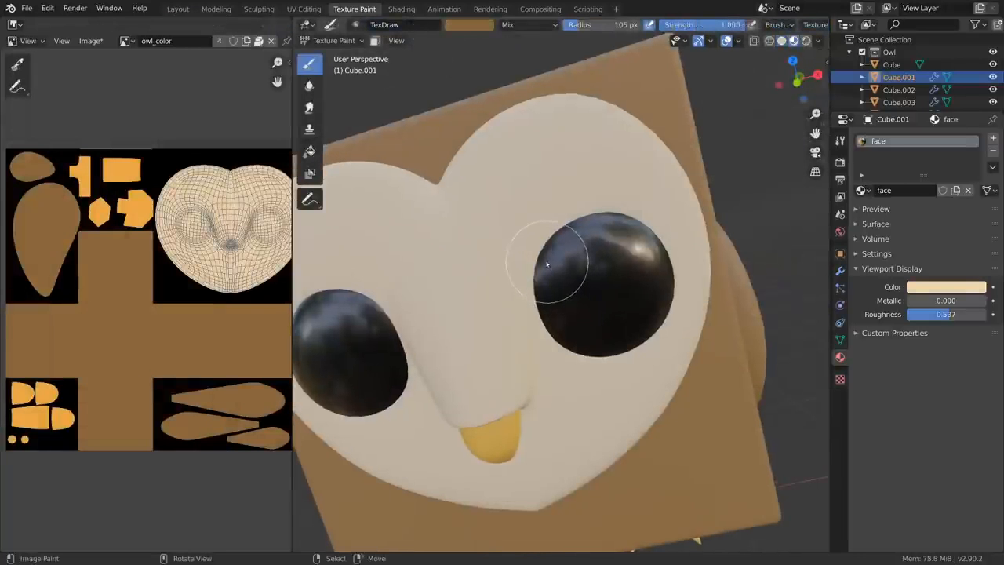
Step: Paint brown rims around the eyes on the face and sample the face's cream color for refining their outline
mouse_move(560, 262)
mouse_down()
mouse_move(572, 226)
mouse_move(537, 266)
mouse_move(538, 295)
mouse_move(560, 314)
mouse_up()
mouse_move(580, 329)
middle_down()
mouse_move(634, 370)
mouse_move(531, 346)
mouse_move(548, 242)
middle_up()
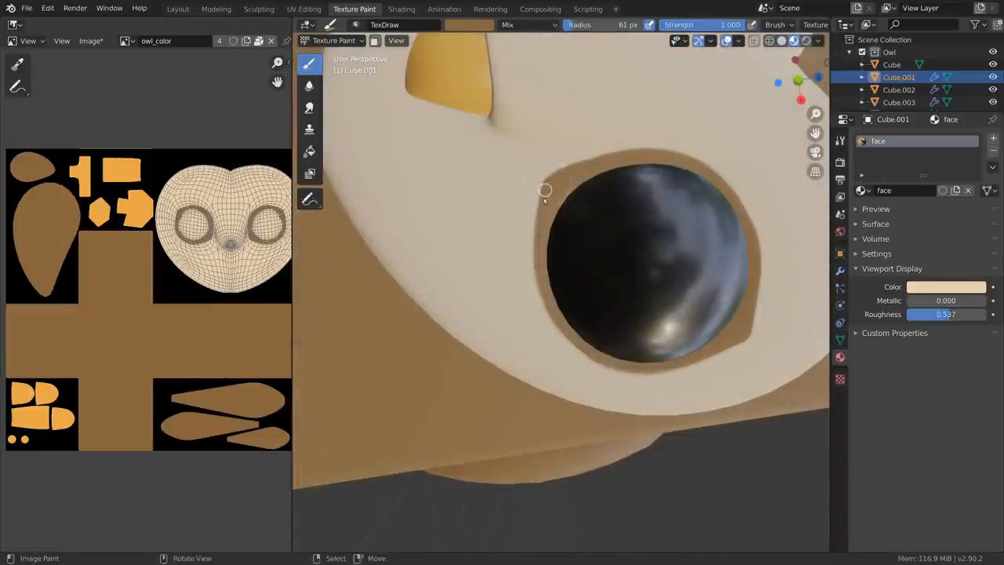
drag(544, 198, 546, 204)
key(s)
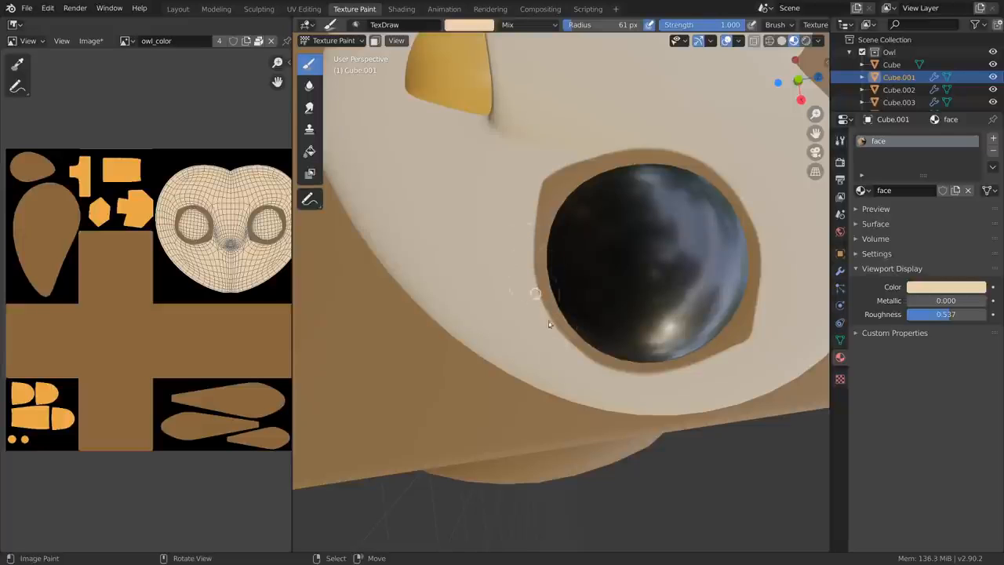
middle_drag(533, 292, 549, 455)
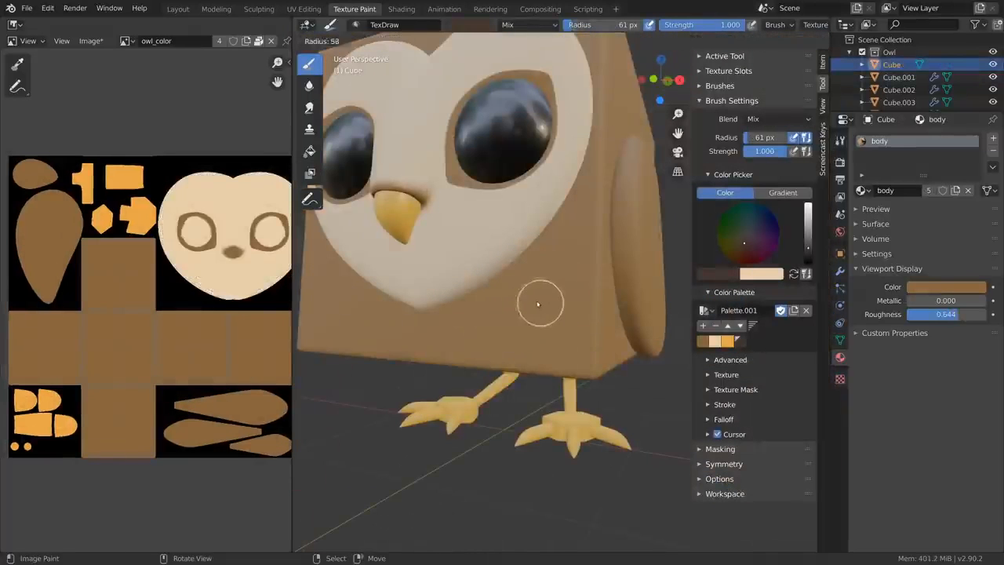
Step: Set the brush radius to 50 px and its falloff curve to Sphere
click(535, 303)
click(767, 424)
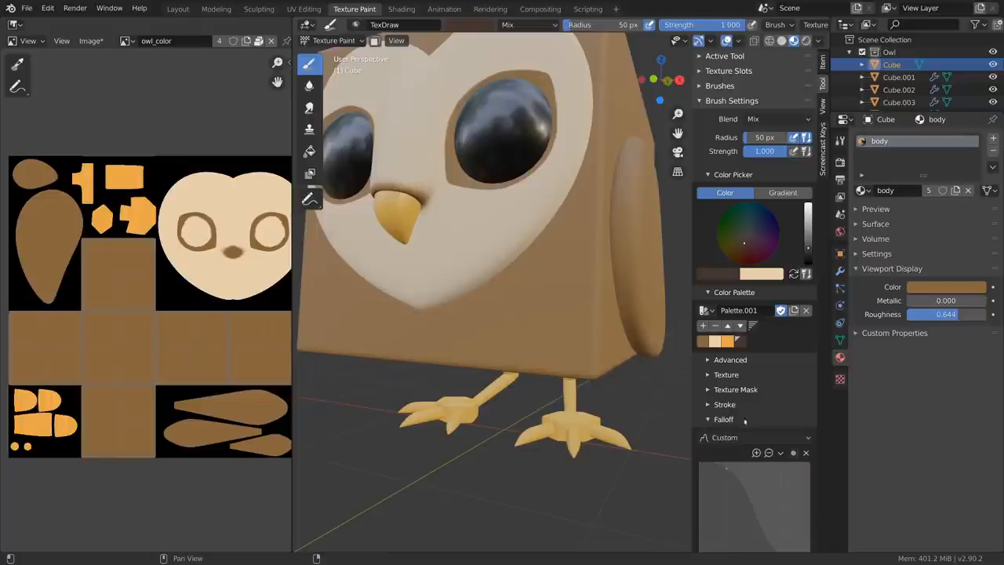
scroll(768, 424, down, 4)
click(767, 318)
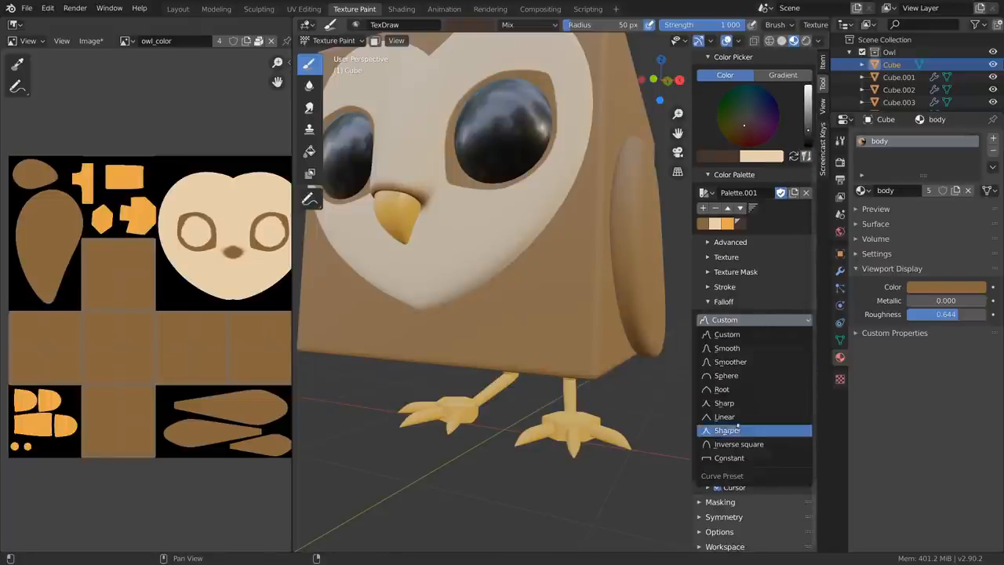
click(750, 375)
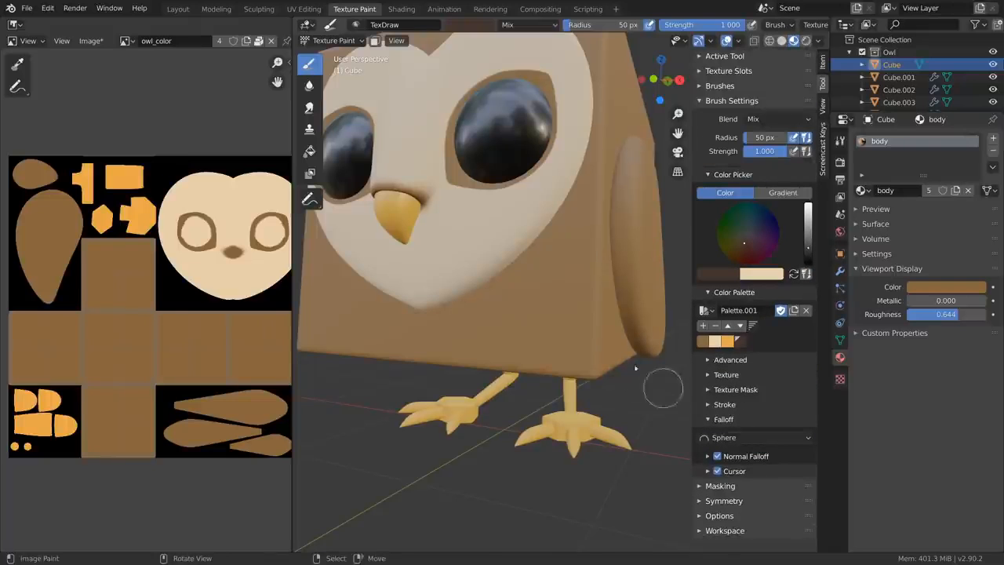
Step: Paint short dark brown feather spots along the lower front of the body cube
key(n)
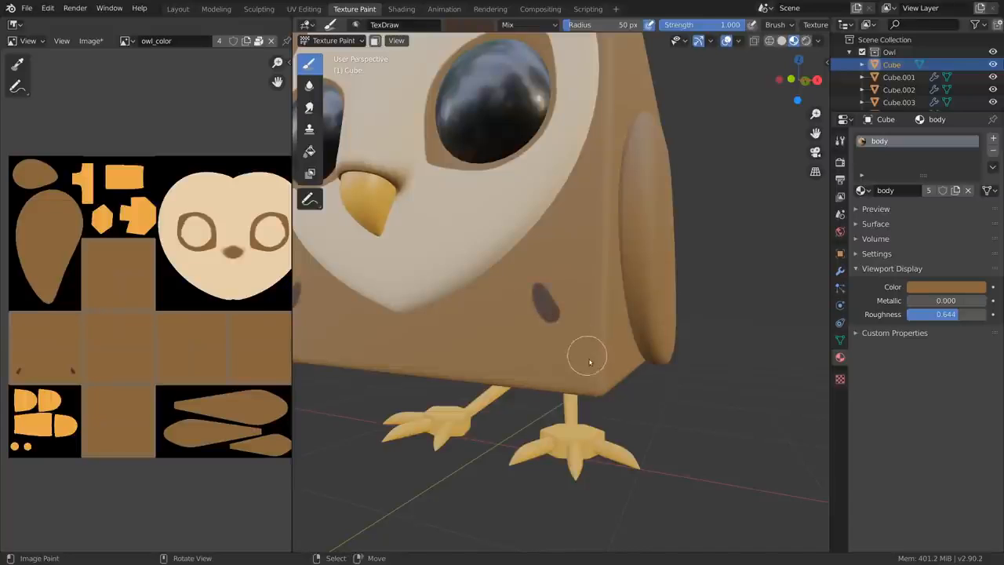
middle_drag(540, 283, 570, 298)
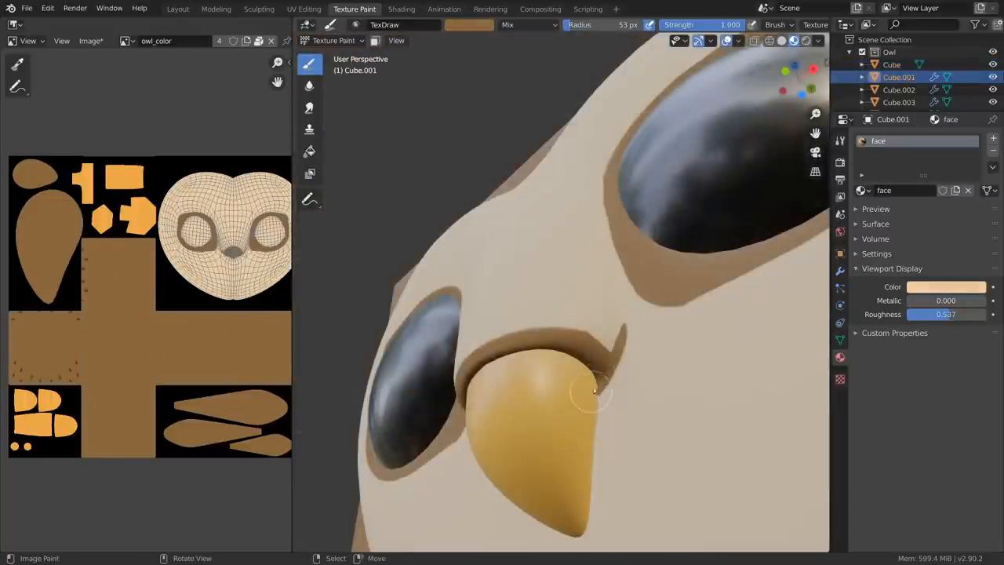
Step: Paint brown shading on the face around the base of the beak, with strokes rising toward the eyes
mouse_move(628, 459)
middle_down()
mouse_move(627, 419)
mouse_move(740, 293)
mouse_move(627, 421)
mouse_move(617, 347)
middle_up()
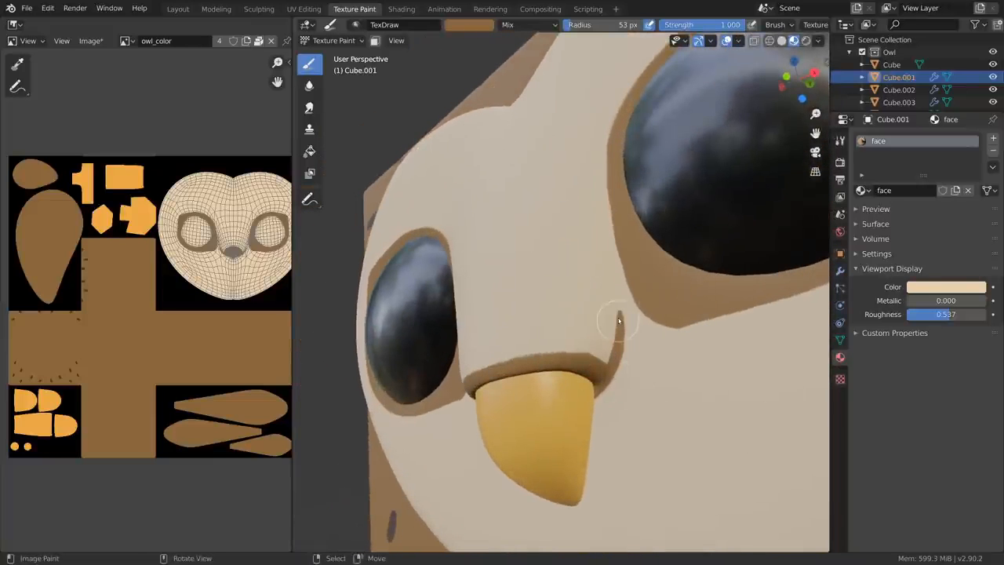
middle_drag(650, 386, 595, 336)
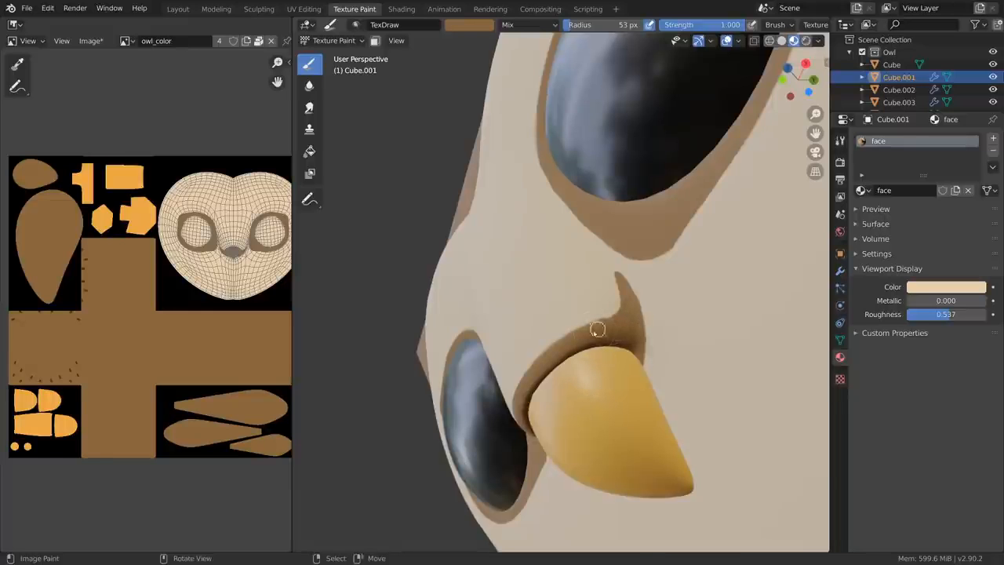
middle_drag(598, 335, 639, 339)
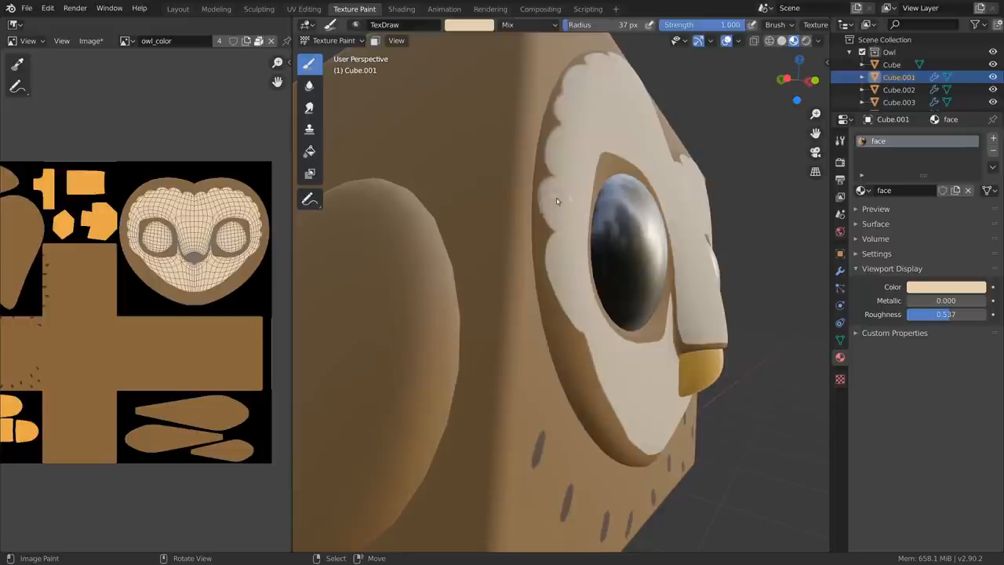
Step: Paint a scalloped cream feather edge around the face inside its brown border with a 37 px brush
middle_drag(561, 215, 551, 186)
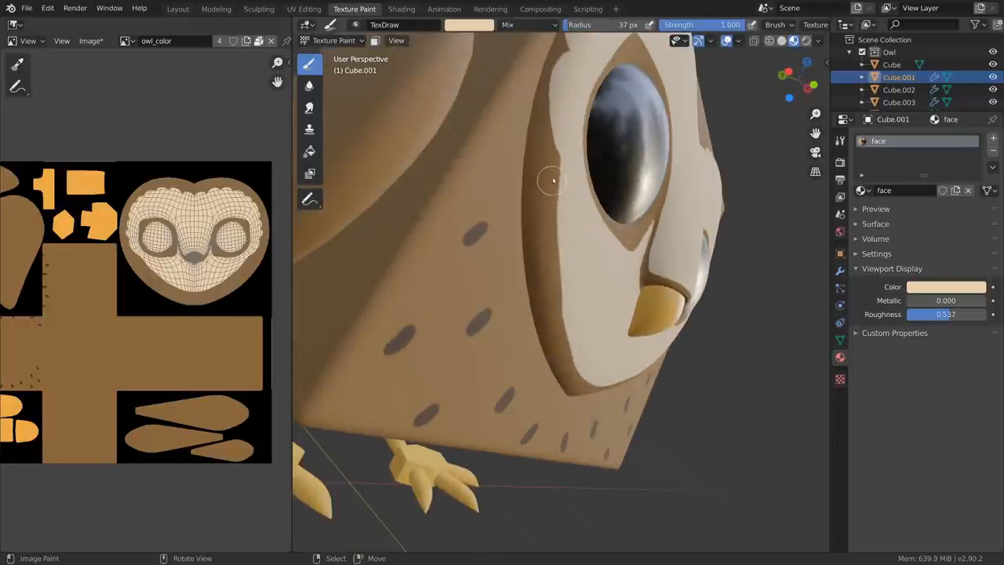
drag(558, 182, 561, 234)
mouse_move(600, 289)
middle_down()
mouse_move(586, 289)
mouse_move(677, 201)
mouse_move(672, 248)
middle_up()
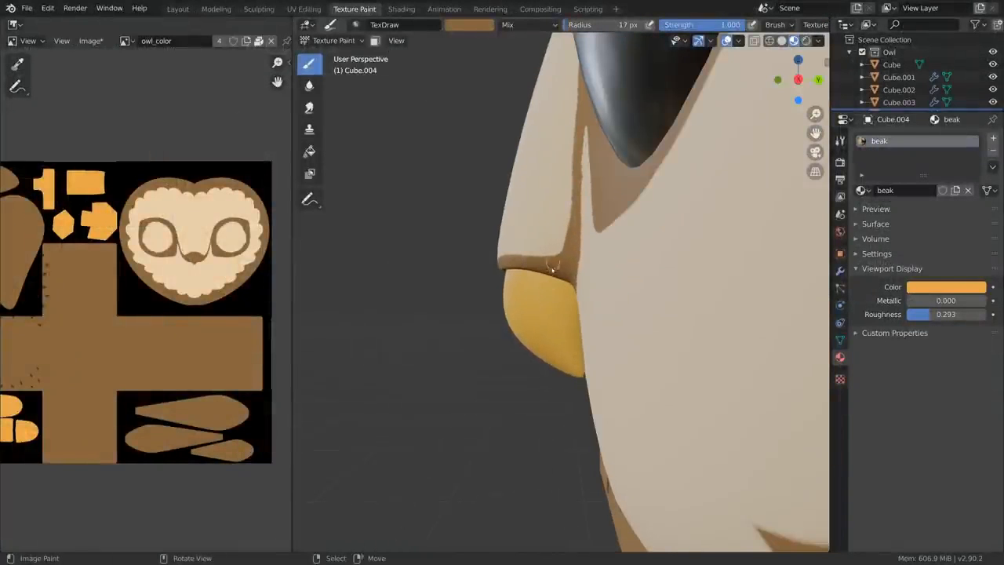
Step: Reduce the brush radius to 12 px and paint a thin brown line down the side of the beak
drag(553, 265, 578, 361)
key(ctrl+z)
key(f)
click(557, 295)
drag(559, 270, 590, 370)
middle_drag(604, 316, 561, 283)
drag(567, 273, 583, 352)
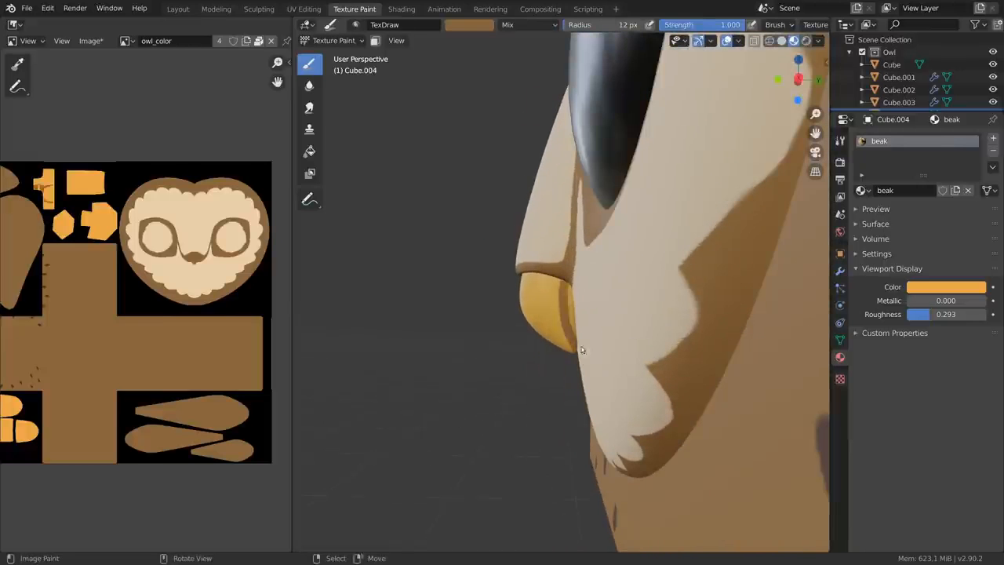
Step: Turn off the viewport display of the wing's Mirror modifier
mouse_move(568, 279)
middle_down()
mouse_move(637, 293)
mouse_move(682, 284)
middle_up()
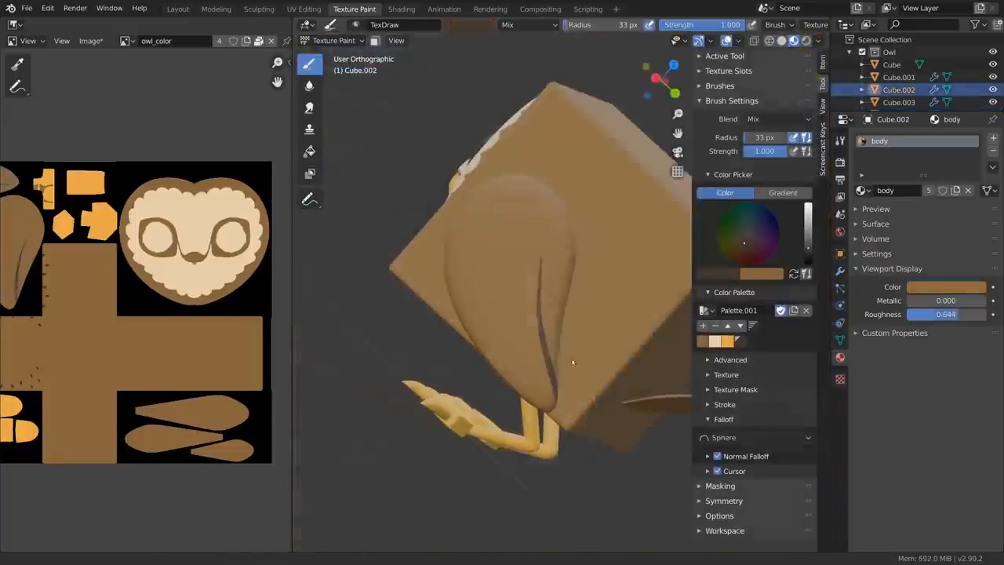
click(839, 271)
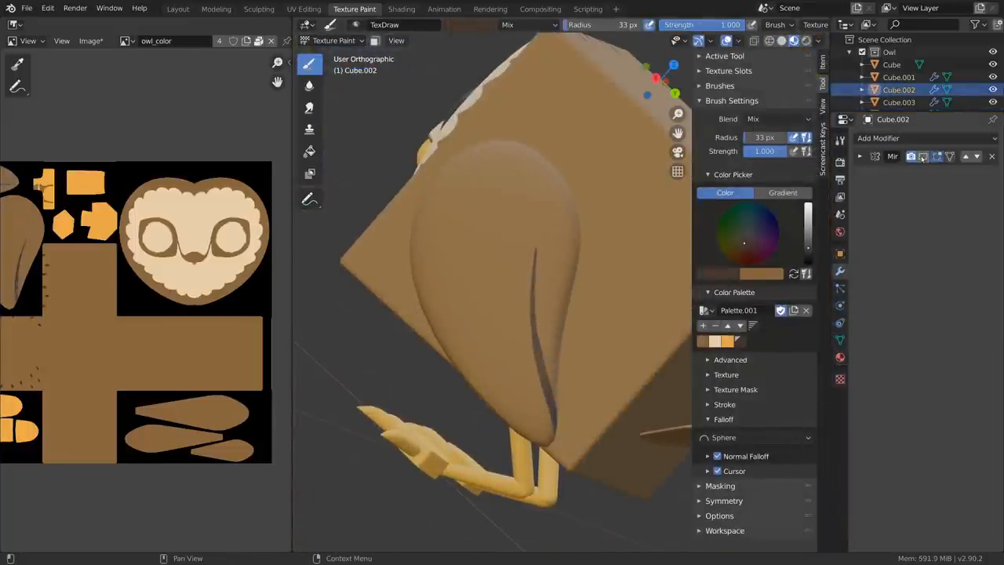
drag(479, 255, 589, 498)
key(ctrl+z)
drag(481, 281, 609, 495)
key(ctrl+z)
drag(477, 237, 622, 512)
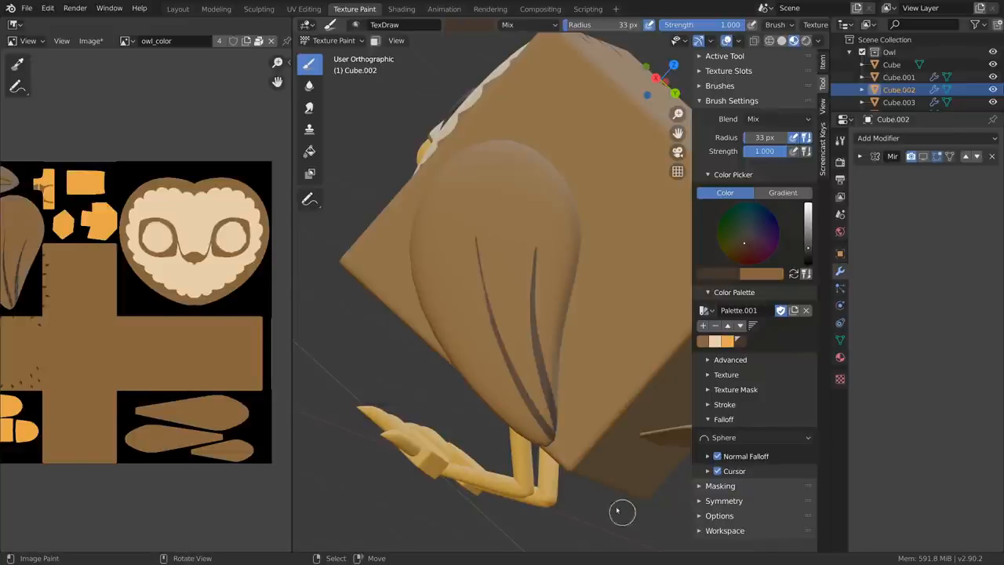
key(ctrl+z)
Step: Paint long curved dark brown feather lines down the wing toward its tip with a 33 px brush
mouse_move(478, 235)
mouse_down()
mouse_move(549, 428)
mouse_move(618, 498)
mouse_up()
mouse_move(472, 301)
middle_down()
mouse_move(479, 313)
mouse_move(466, 274)
middle_up()
mouse_move(445, 241)
mouse_down()
mouse_move(522, 407)
mouse_move(594, 459)
mouse_up()
Step: Paint short dark brown feather spots across the top of the body cube with a 23 px brush
mouse_move(601, 403)
middle_down()
mouse_move(654, 447)
mouse_move(609, 212)
middle_up()
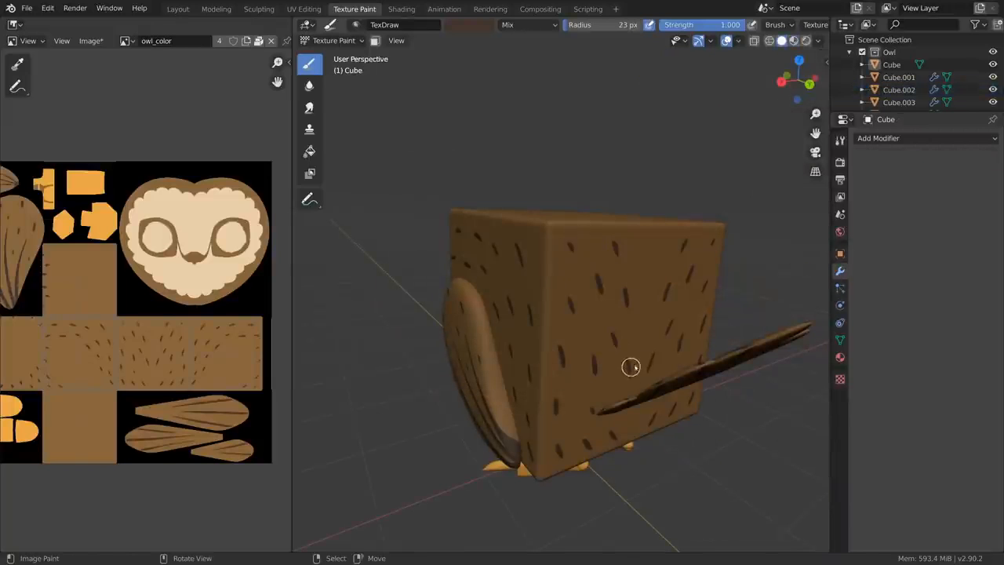
middle_drag(629, 330, 531, 283)
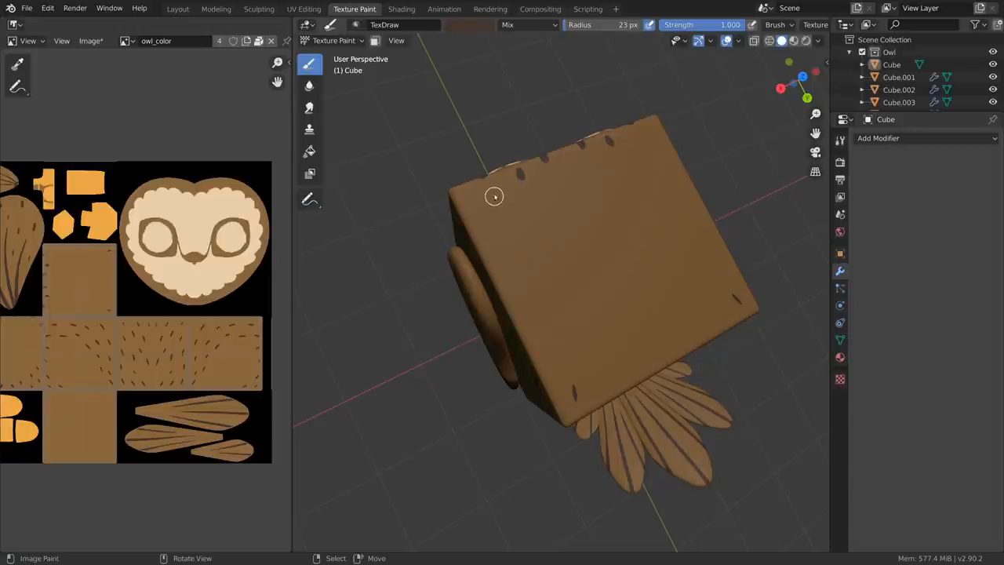
drag(555, 181, 557, 189)
drag(598, 166, 594, 174)
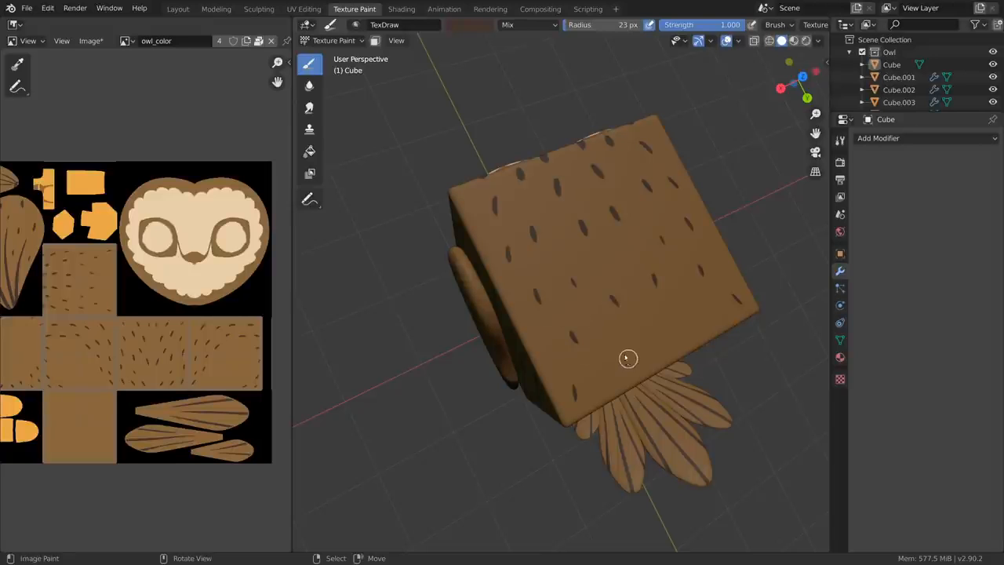
middle_drag(602, 366, 518, 245)
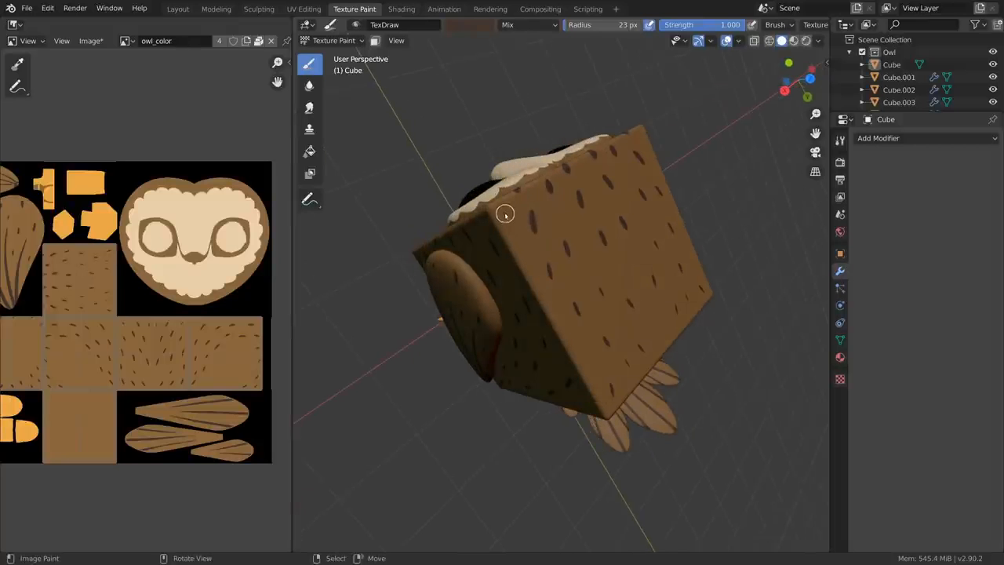